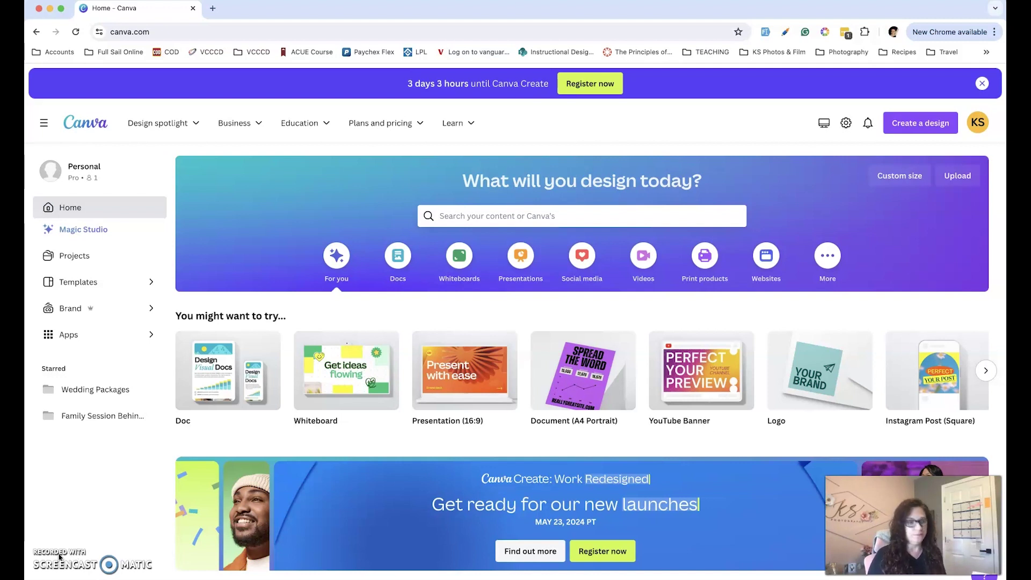
# Create a blank 1584 × 396 px LinkedIn Background Photo design from a 'LinkedIn Banner' search
pyautogui.click(177, 560)
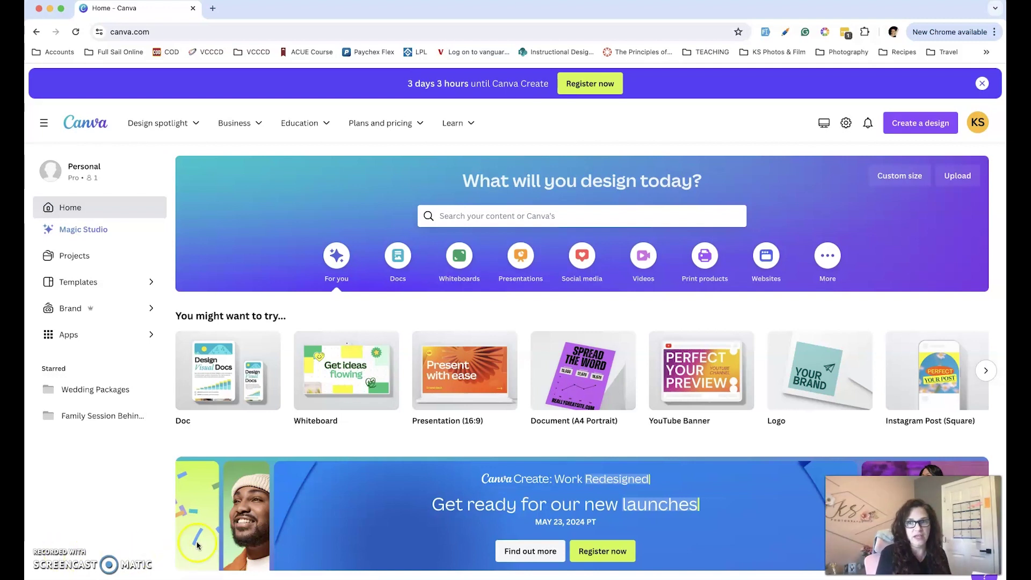
pyautogui.click(923, 123)
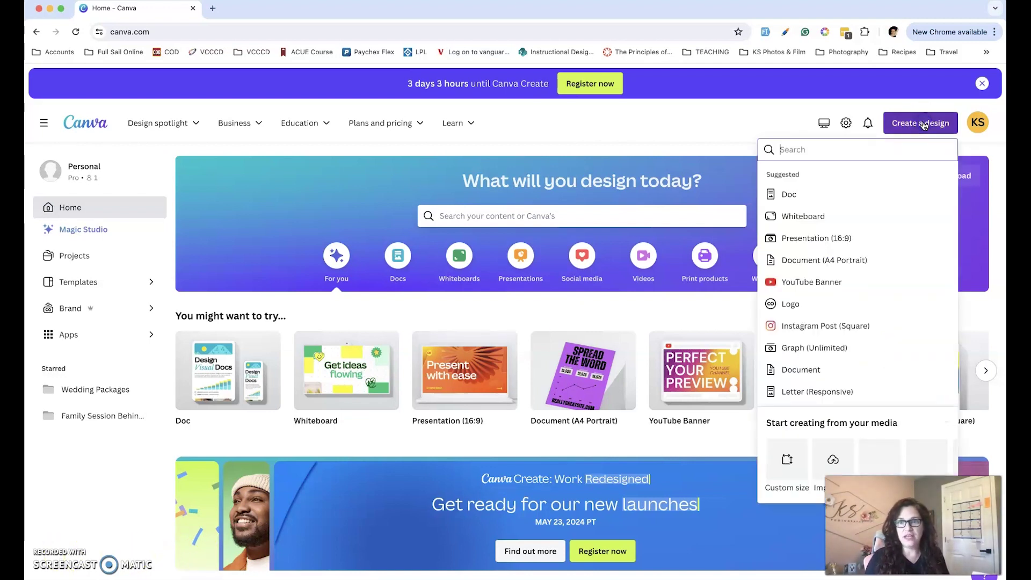
pyautogui.write('linked')
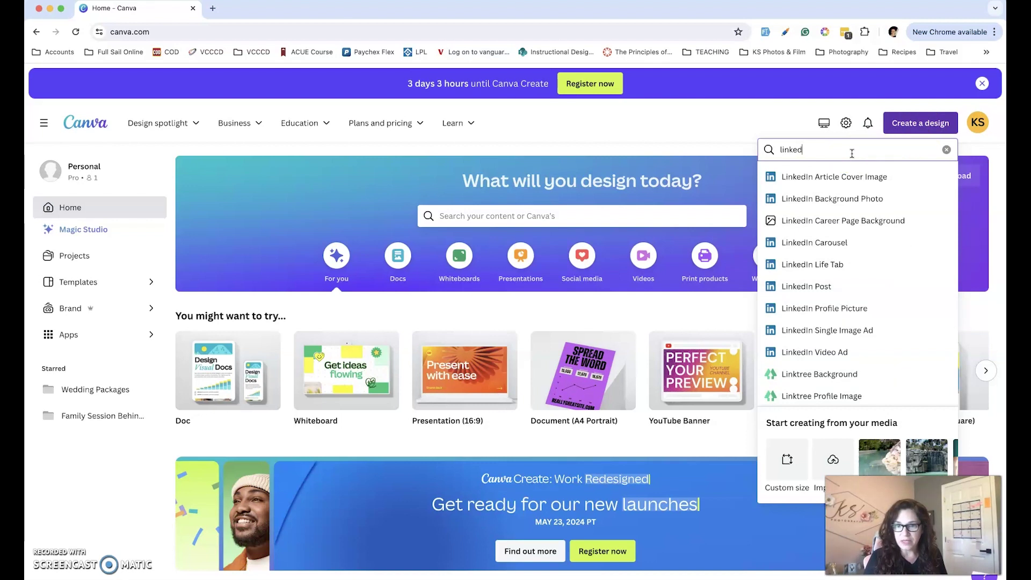
pyautogui.write('inkedIn')
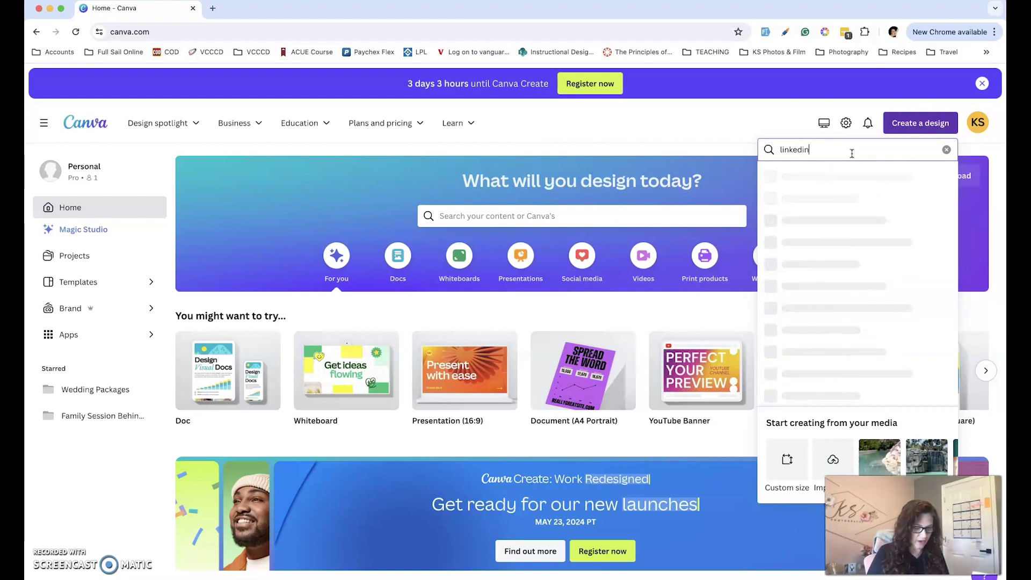
pyautogui.write(' Banner')
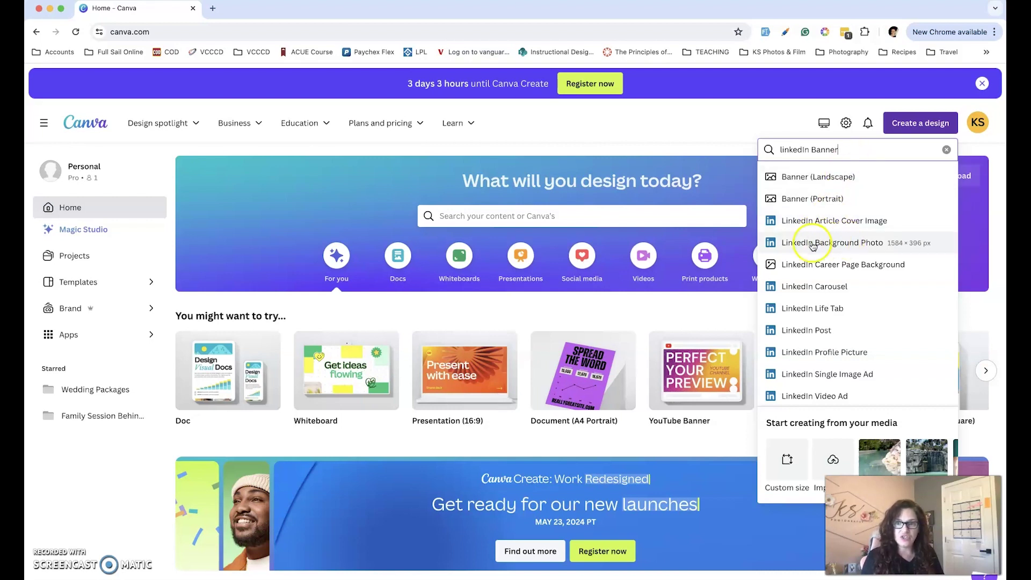
pyautogui.click(858, 243)
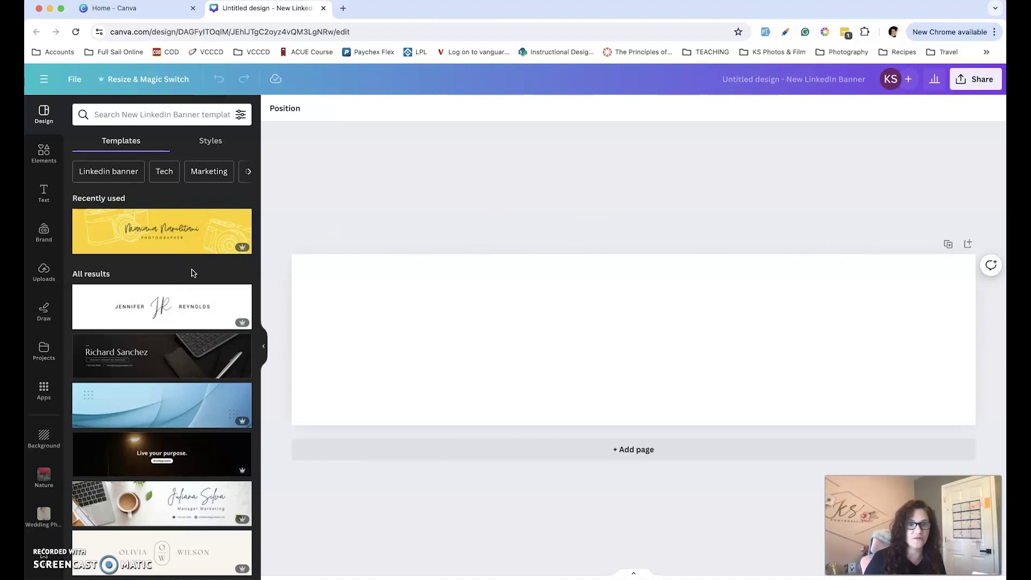
# Apply the beige personal LinkedIn banner template from further down the Templates panel
pyautogui.moveTo(234, 251)
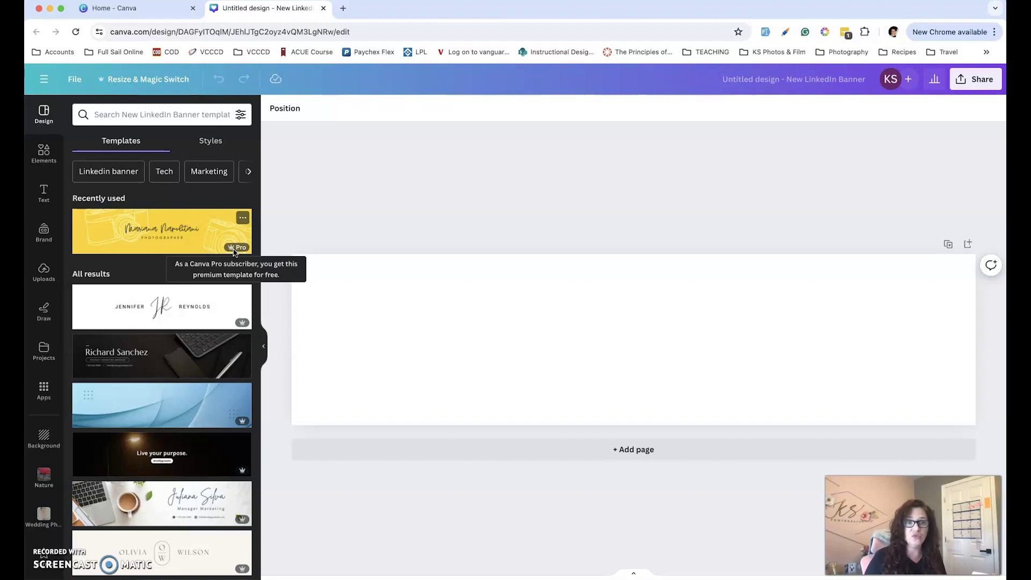
pyautogui.click(179, 244)
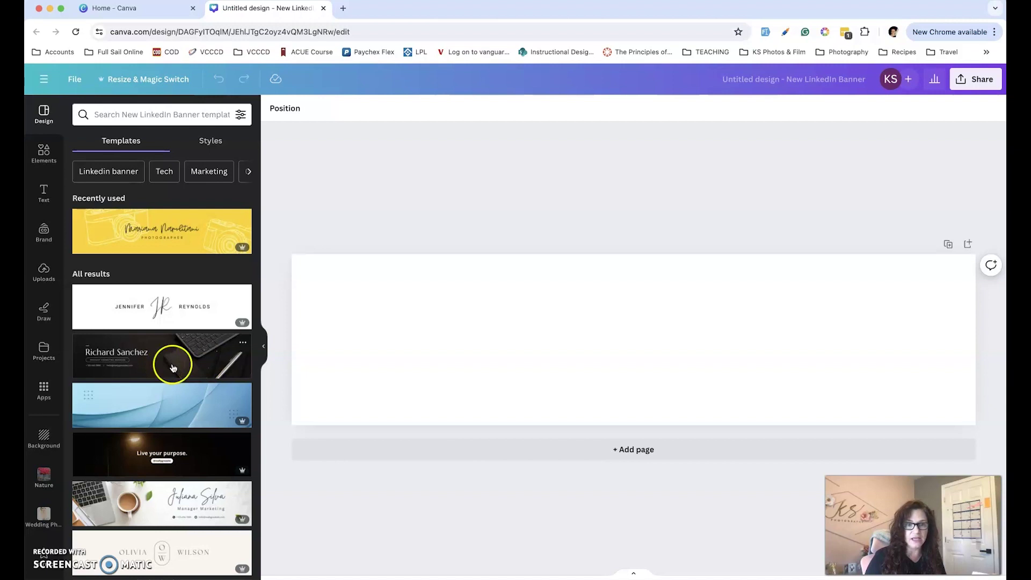
pyautogui.moveTo(234, 325)
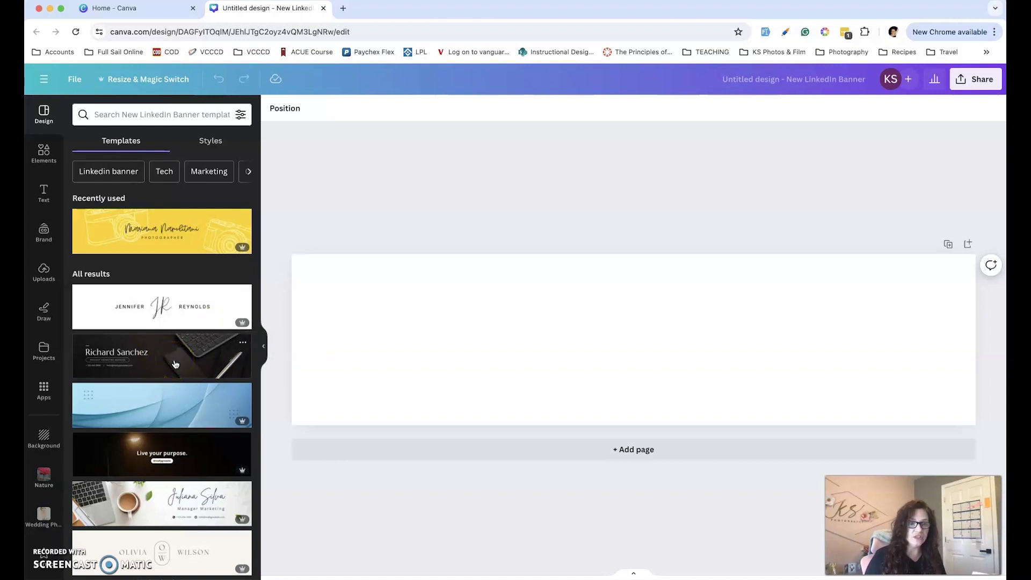
pyautogui.scroll(-5, 175, 364)
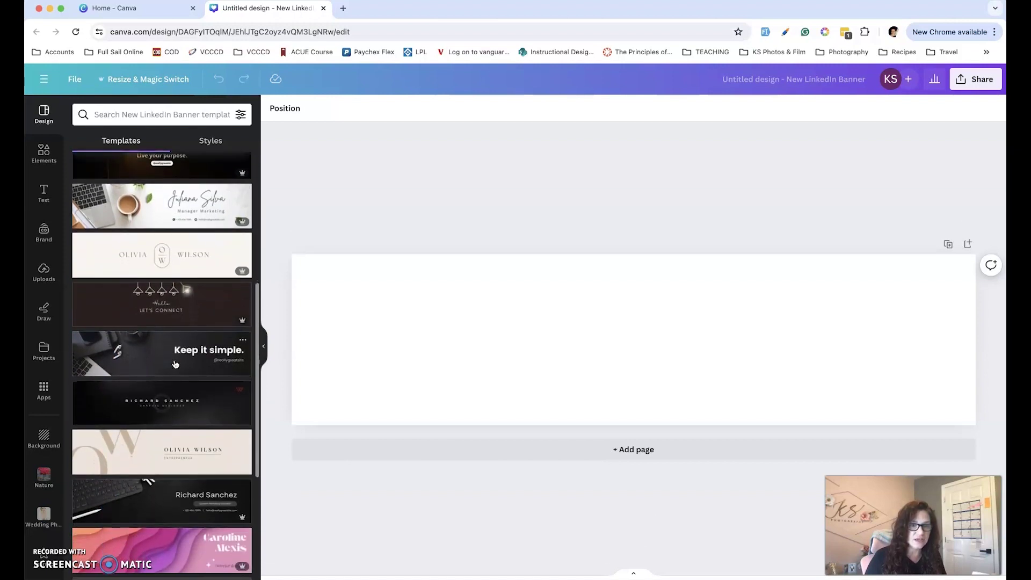
pyautogui.scroll(-1, 175, 355)
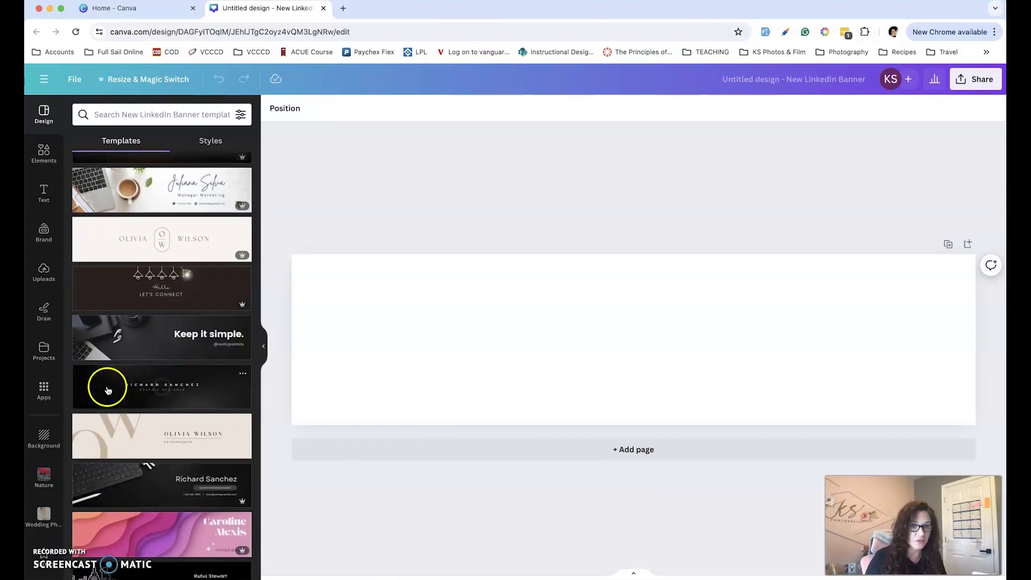
pyautogui.scroll(-2, 124, 421)
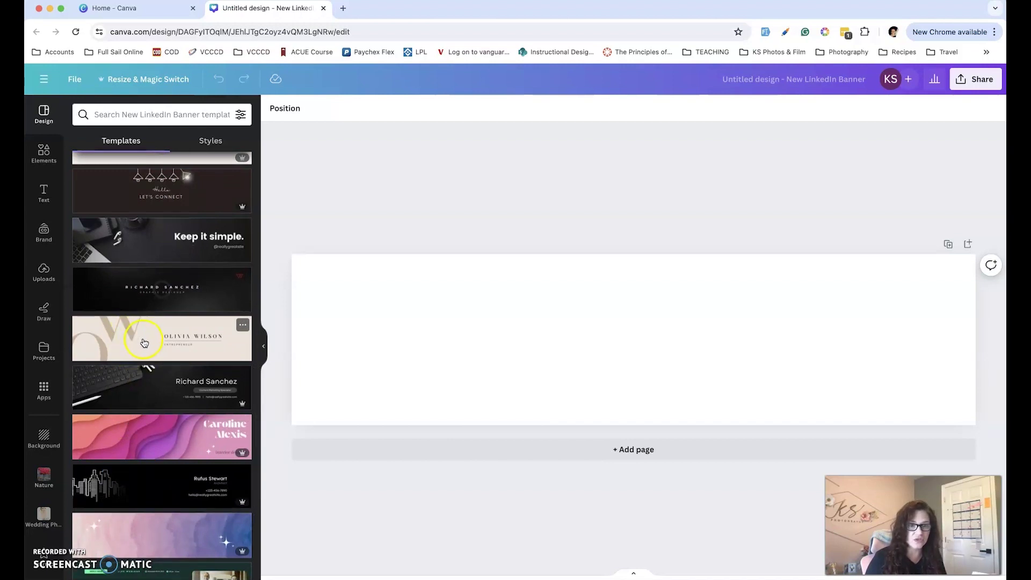
pyautogui.click(143, 342)
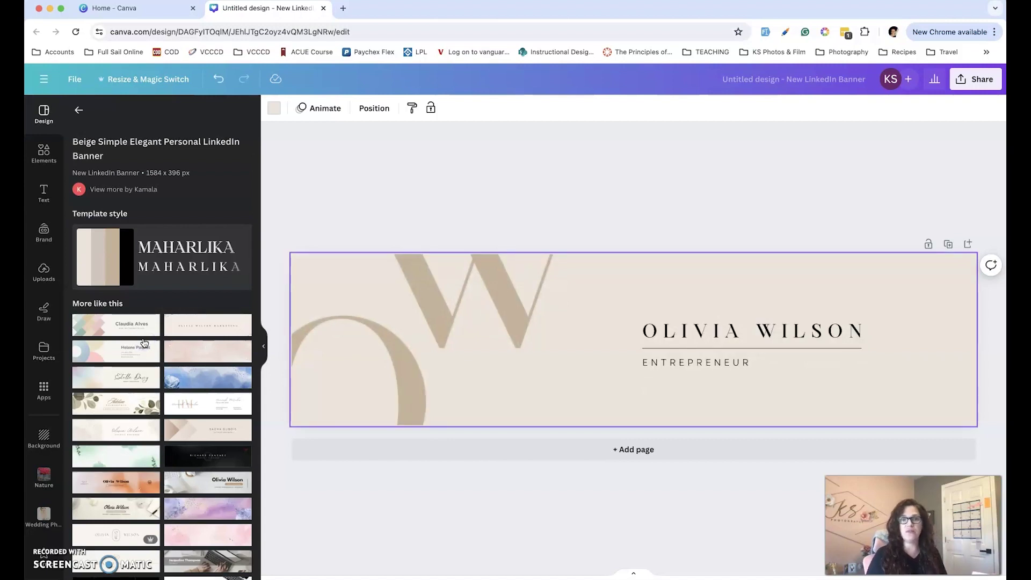
# Recolour the banner background from beige to the pale pink brand swatch
pyautogui.moveTo(144, 342); pyautogui.dragTo(677, 361)
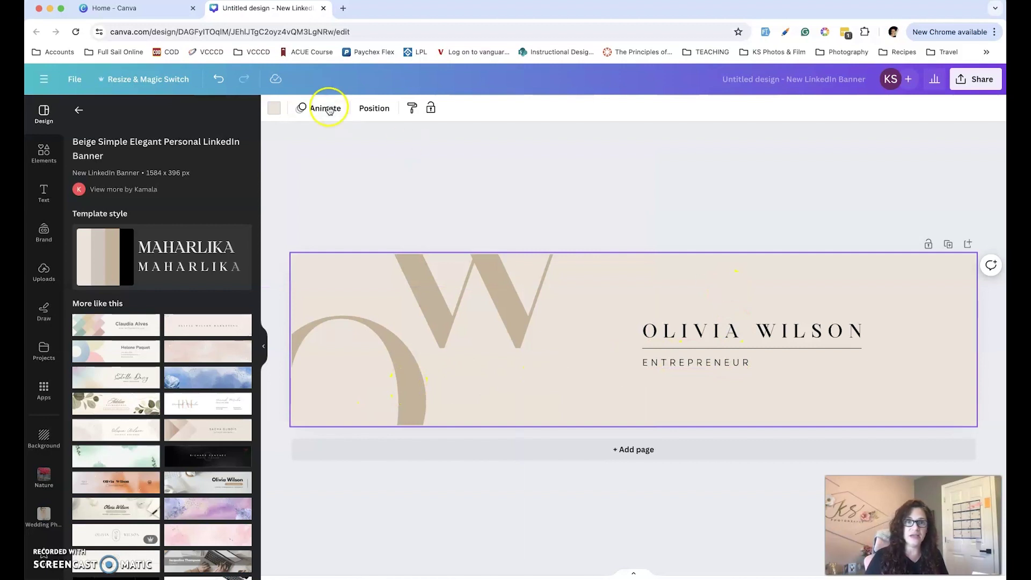
pyautogui.click(275, 109)
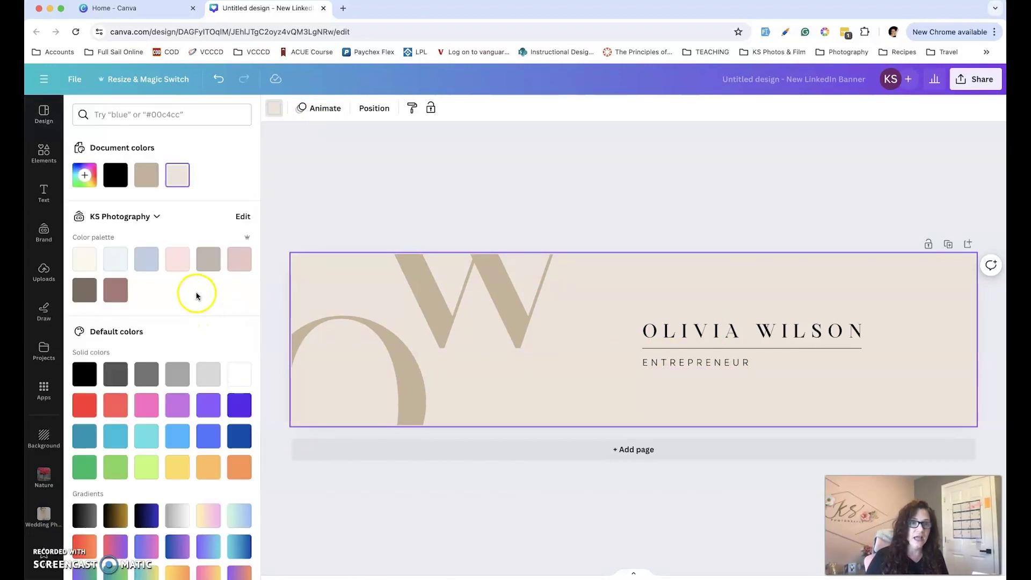
pyautogui.click(177, 259)
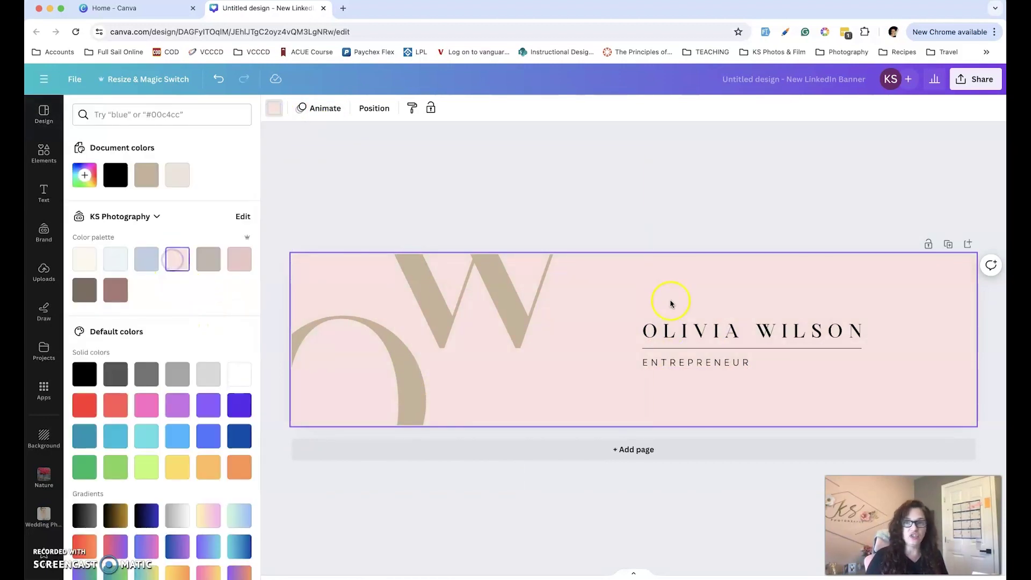
pyautogui.click(412, 389)
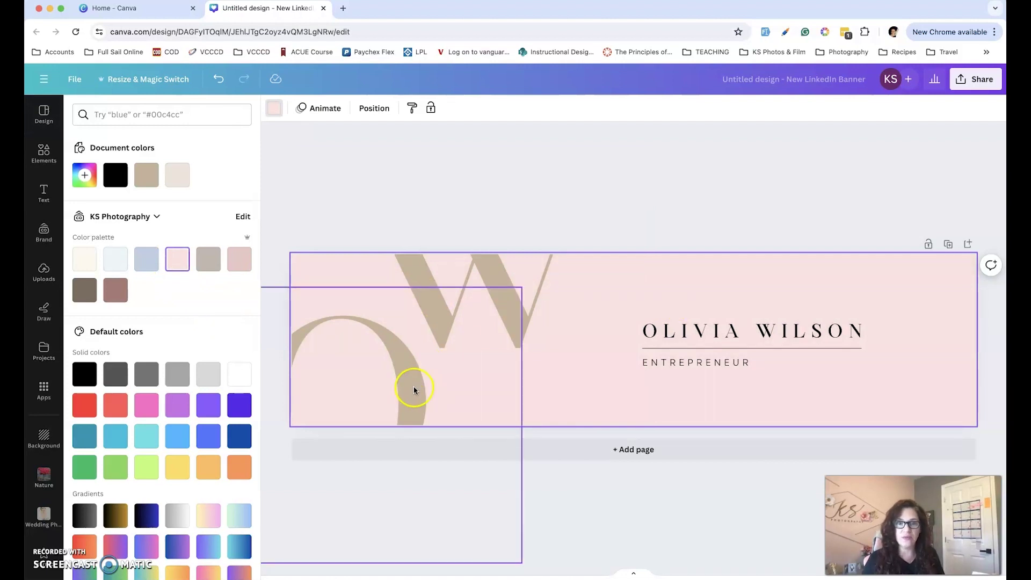
# Replace the large O with K and set it in TAN Pearl after trying several fonts
pyautogui.doubleClick(412, 389)
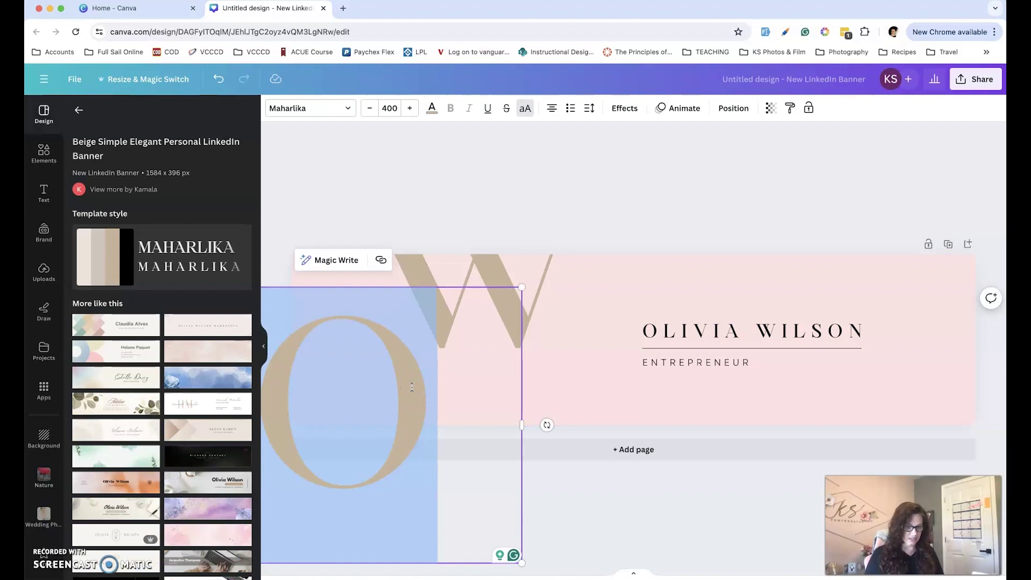
pyautogui.write('K')
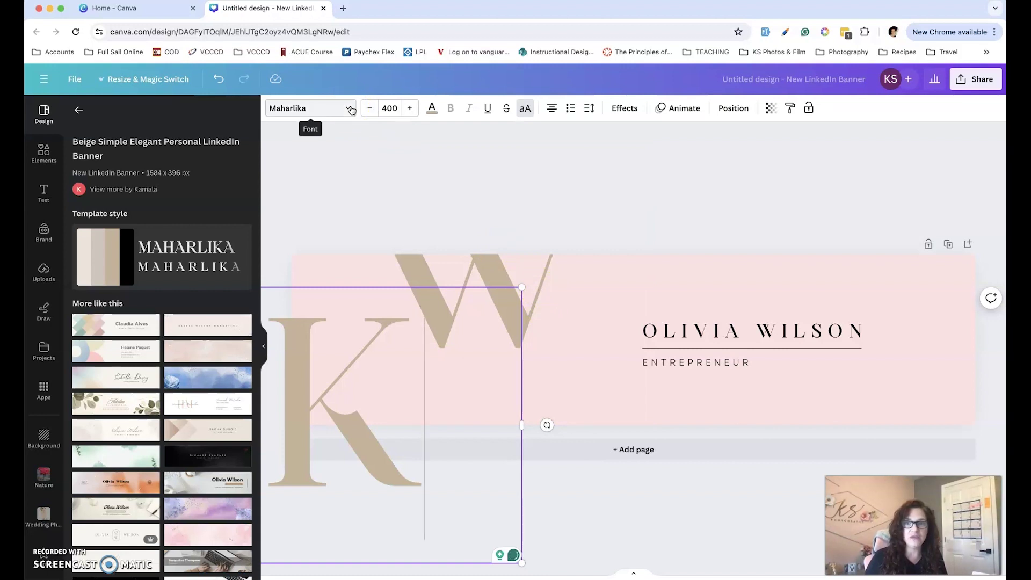
pyautogui.click(351, 109)
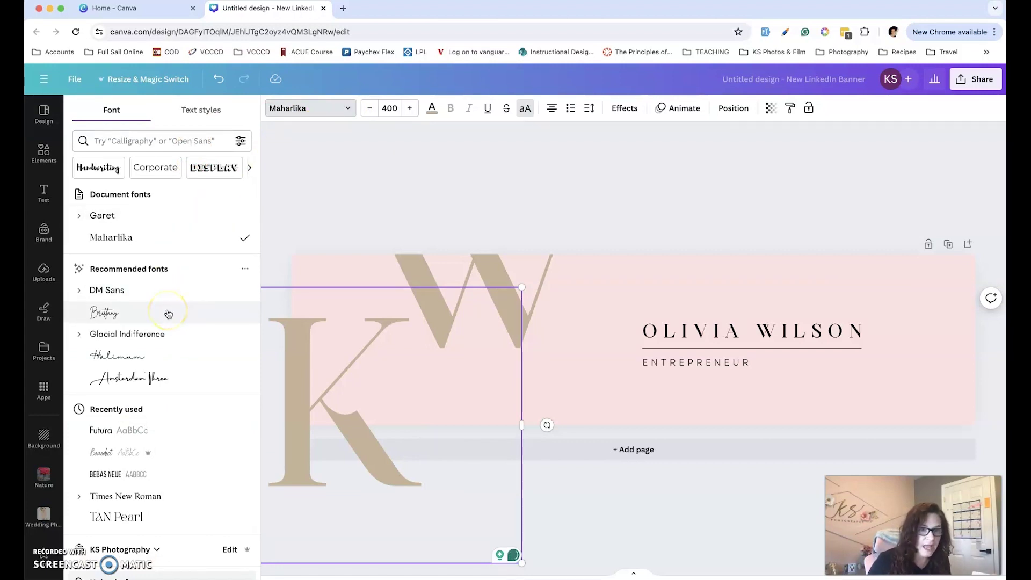
pyautogui.click(144, 356)
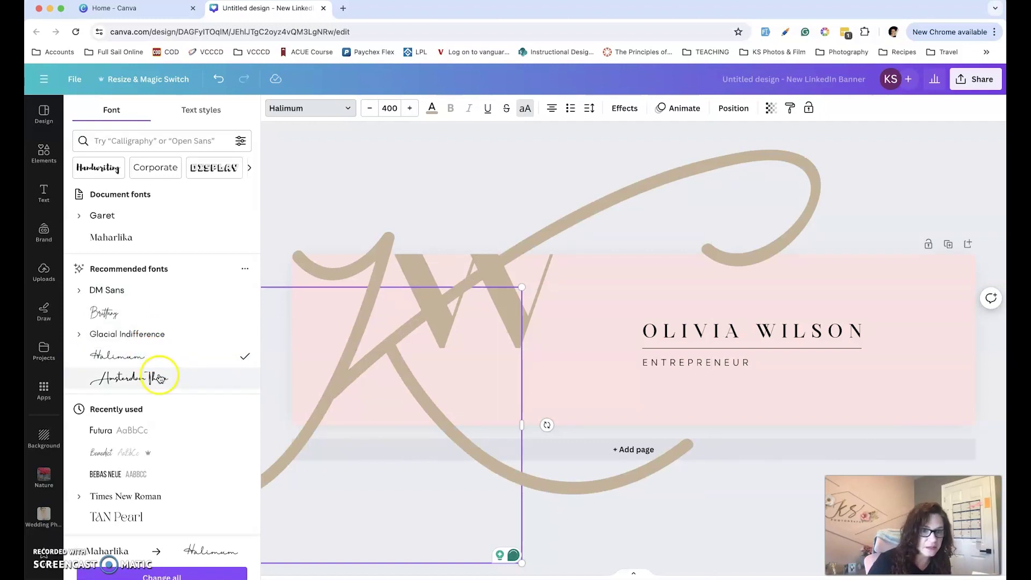
pyautogui.click(112, 454)
pyautogui.scroll(-2, 112, 445)
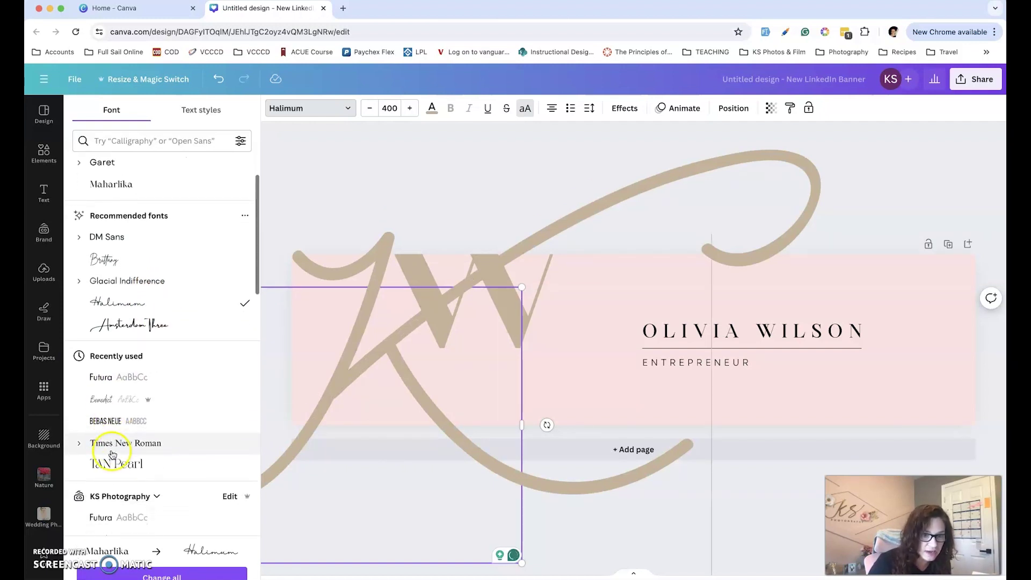
pyautogui.click(113, 413)
pyautogui.scroll(-3, 113, 413)
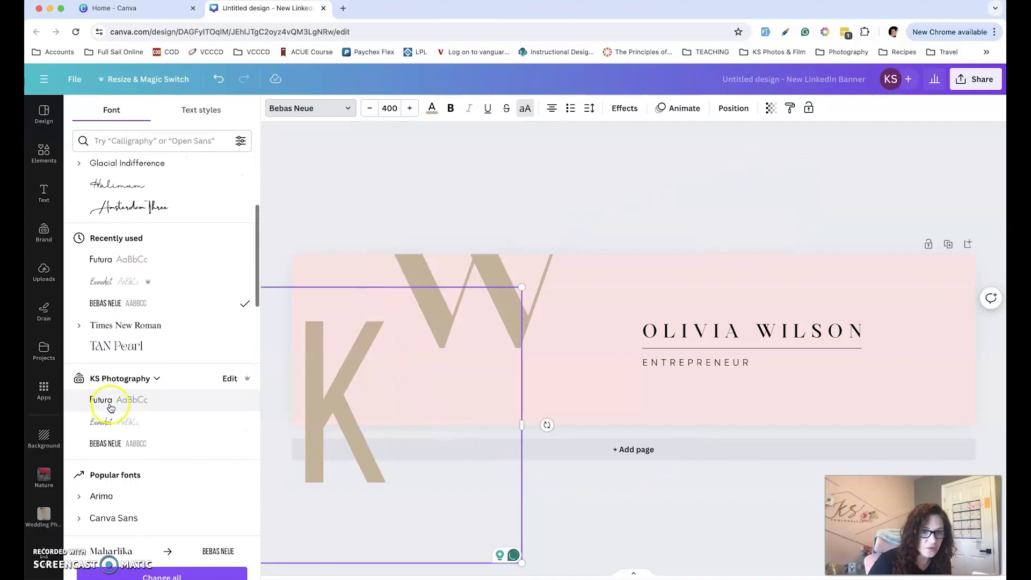
pyautogui.click(128, 321)
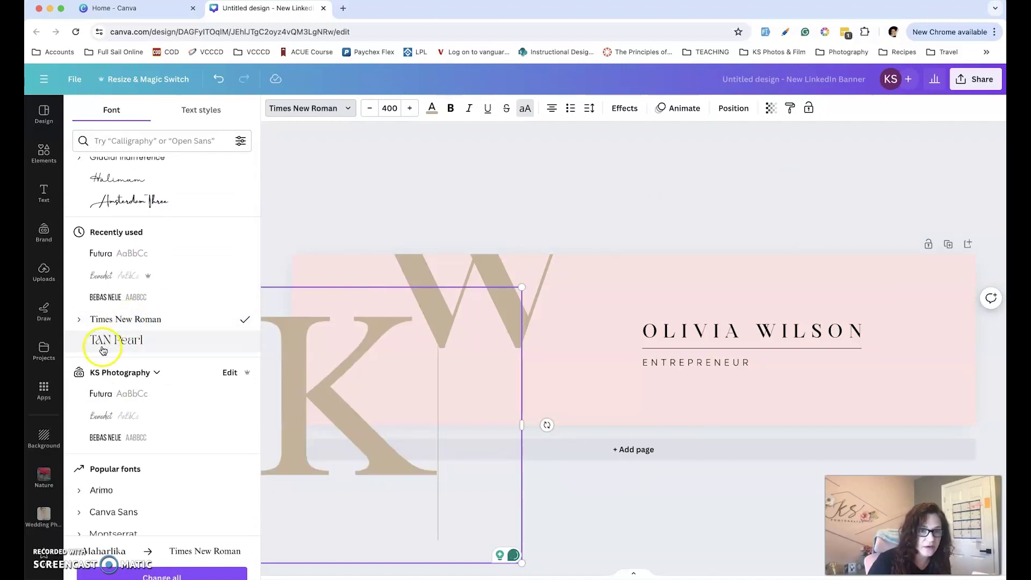
pyautogui.click(118, 345)
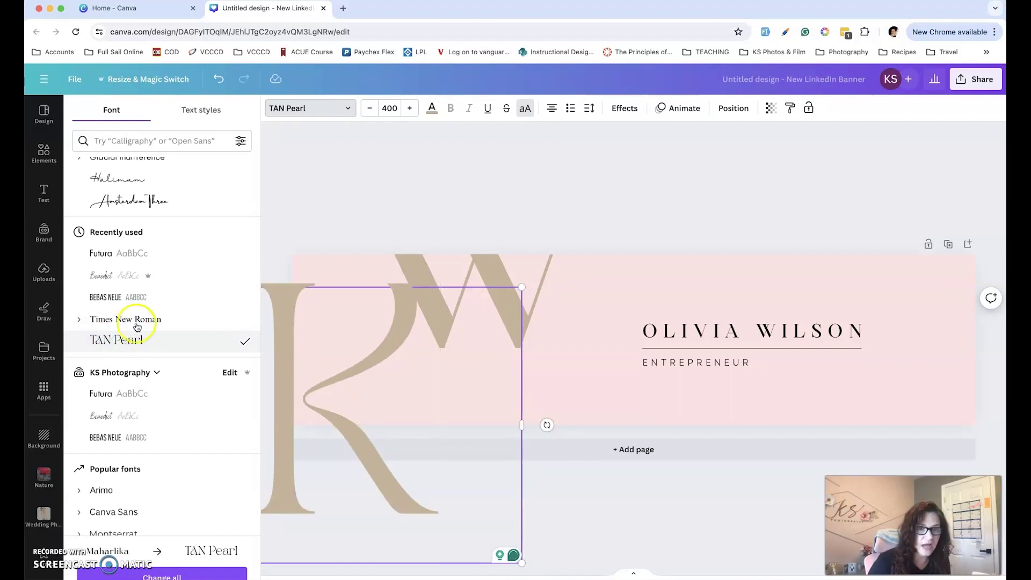
# Reduce the K's font size from 400 to 300
pyautogui.click(382, 110)
pyautogui.click(370, 111)
pyautogui.click(370, 110)
pyautogui.click(370, 111)
pyautogui.click(371, 111)
pyautogui.click(371, 112)
pyautogui.click(371, 113)
pyautogui.click(370, 111)
pyautogui.click(370, 112)
pyautogui.click(370, 111)
pyautogui.click(371, 111)
pyautogui.click(371, 112)
pyautogui.click(370, 111)
pyautogui.click(370, 111)
pyautogui.click(392, 109)
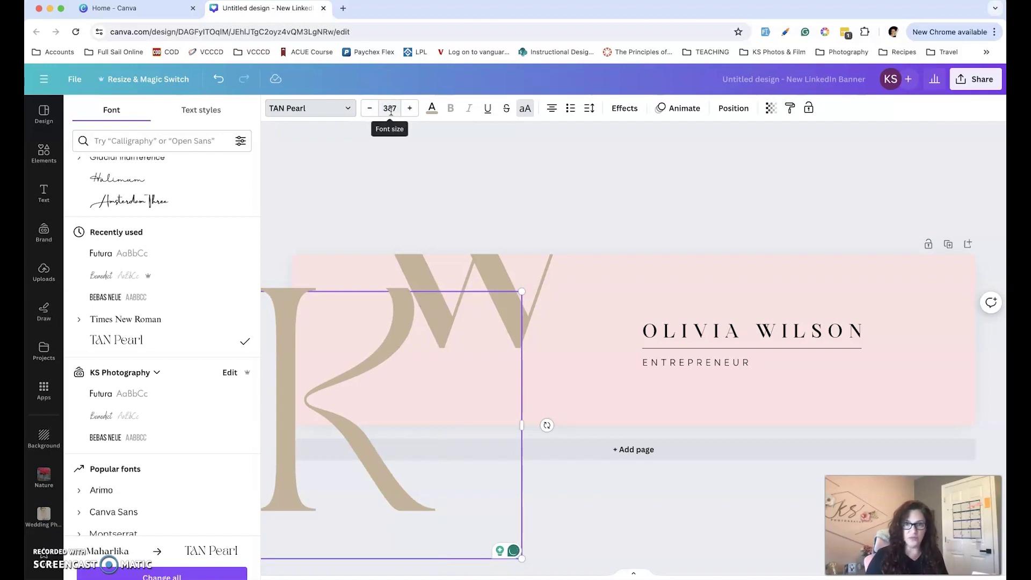
pyautogui.click(394, 107)
pyautogui.write('300')
pyautogui.press('Return')
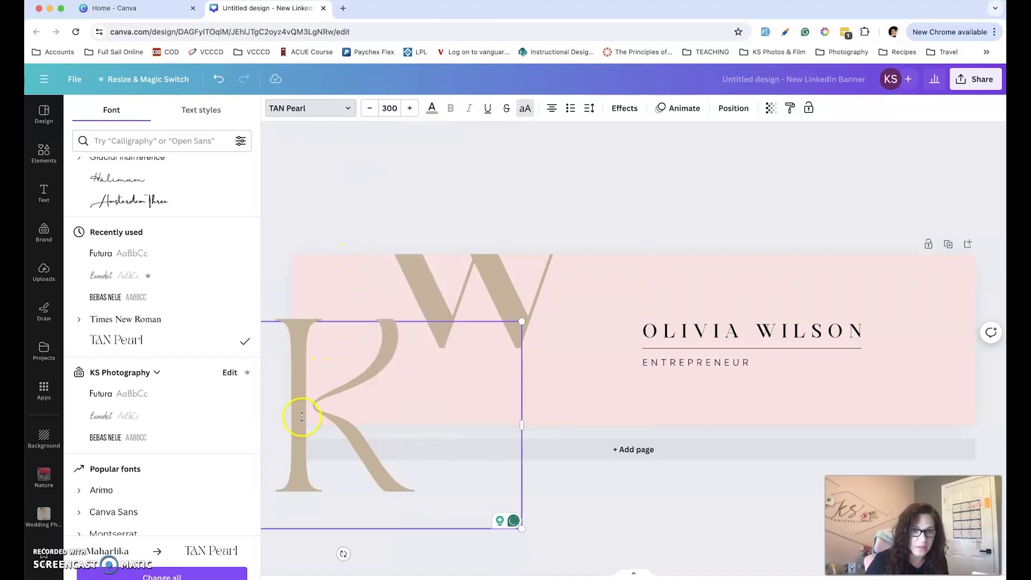
# Move the K letter higher on the banner so it sits beside the W
pyautogui.click(547, 469)
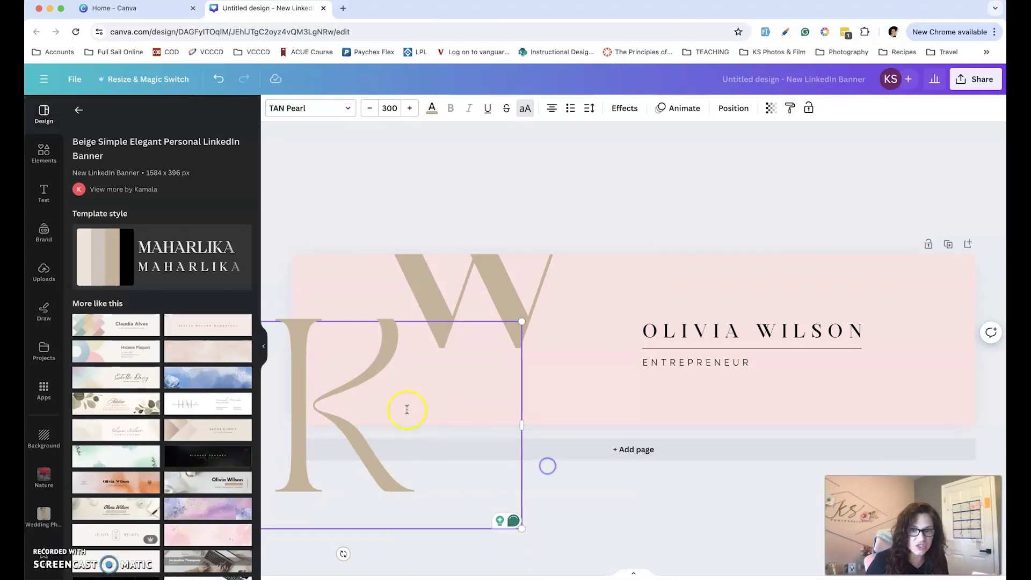
pyautogui.click(297, 282)
pyautogui.click(311, 330)
pyautogui.moveTo(311, 331); pyautogui.dragTo(314, 310)
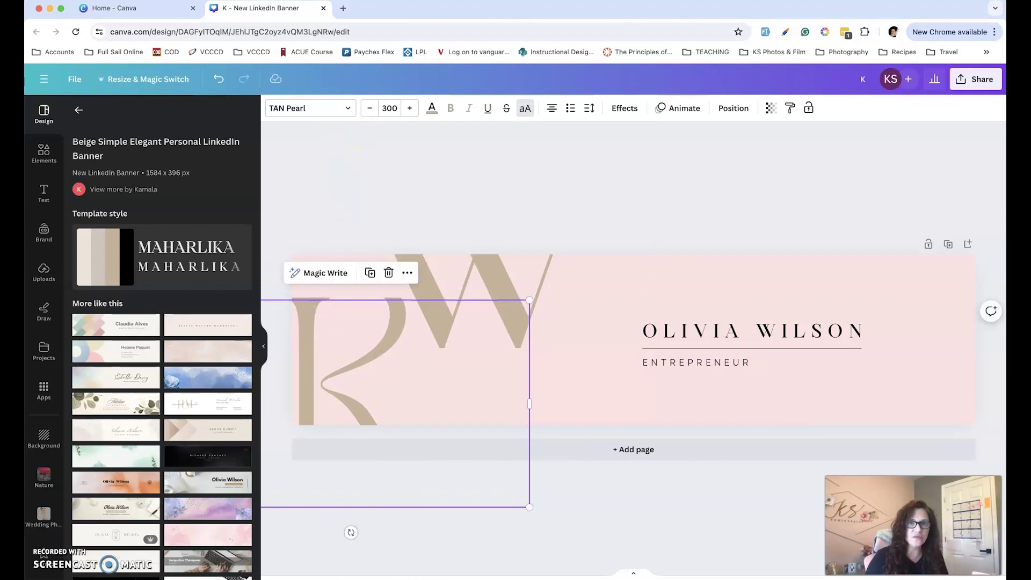
pyautogui.click(347, 108)
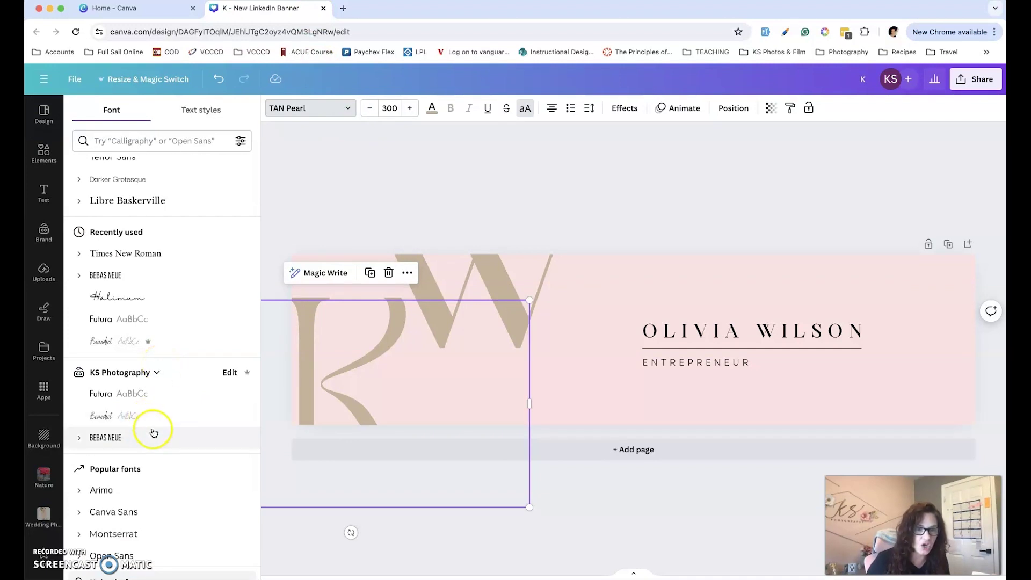
# Set the K in Garet, shift it up slightly, and raise its size to 350
pyautogui.scroll(-4, 150, 430)
pyautogui.scroll(-2, 154, 433)
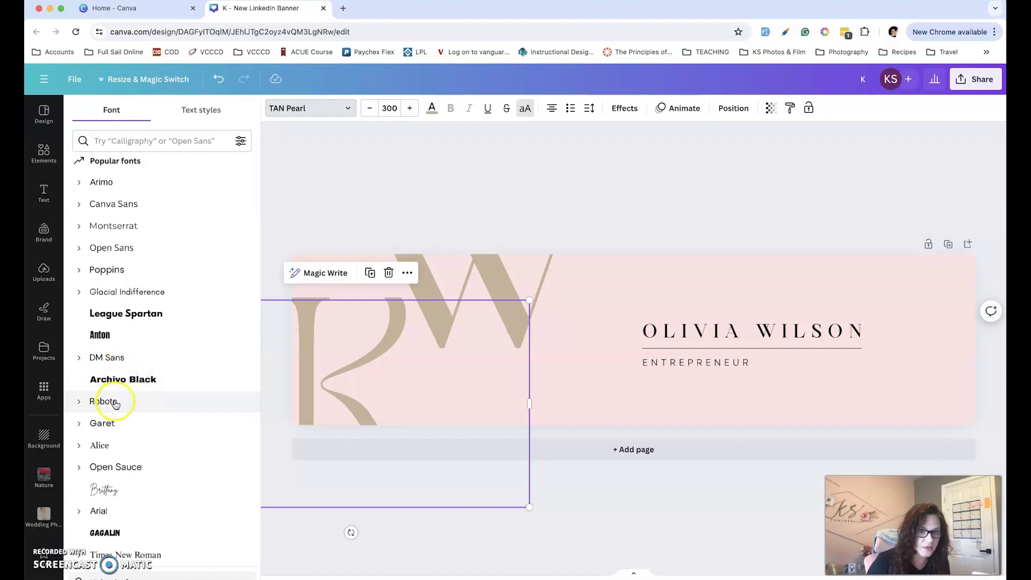
pyautogui.click(103, 423)
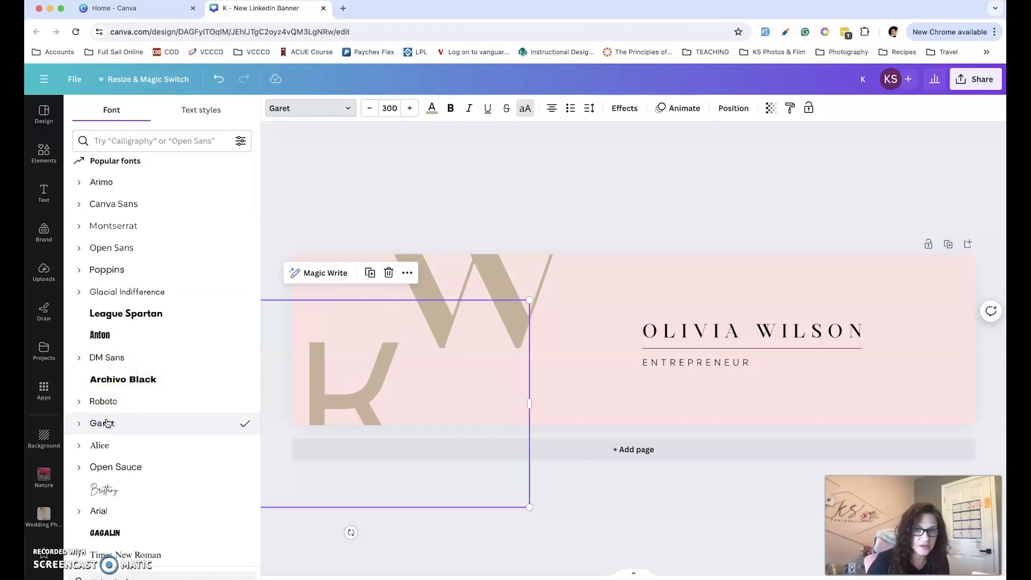
pyautogui.moveTo(382, 377); pyautogui.dragTo(376, 352)
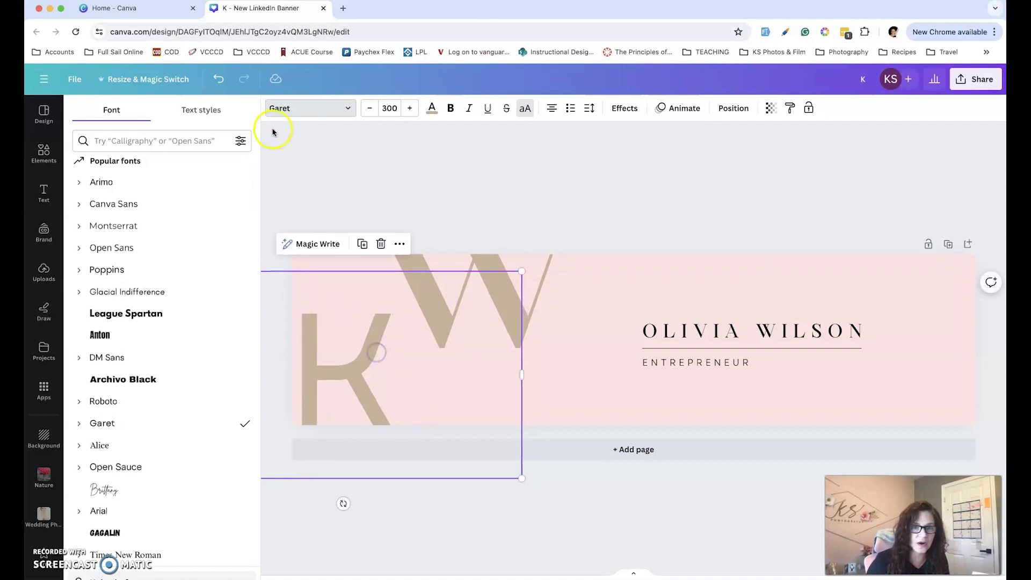
pyautogui.click(388, 108)
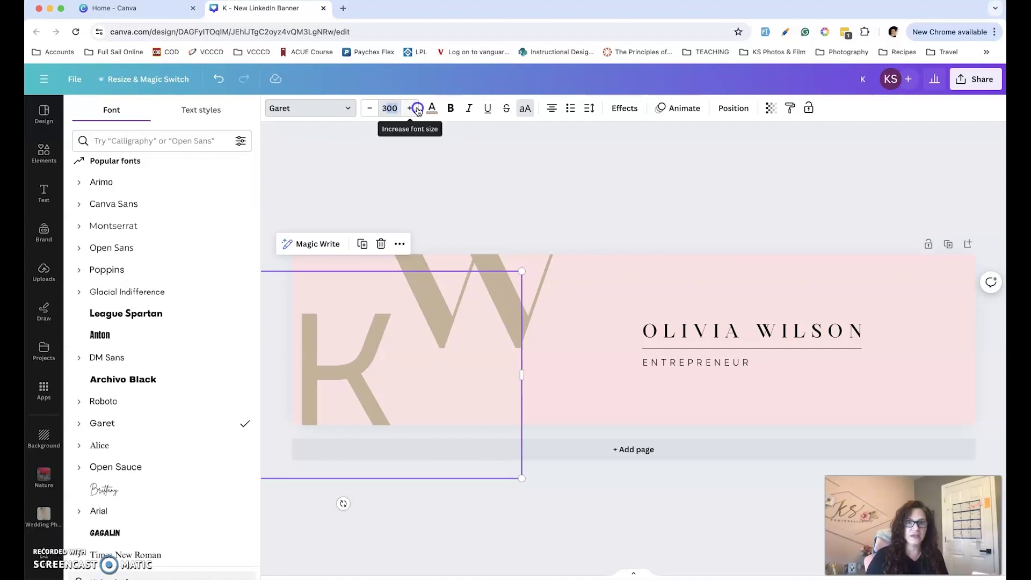
pyautogui.click(410, 109)
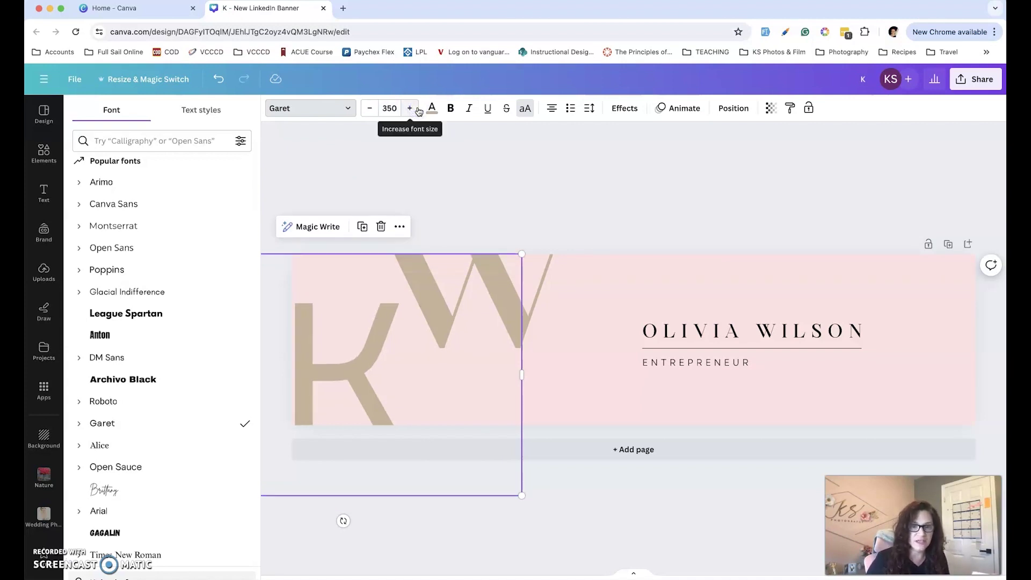
# Enlarge the K to 430, switch it to Roboto, and place it at the banner's left edge
pyautogui.click(387, 318)
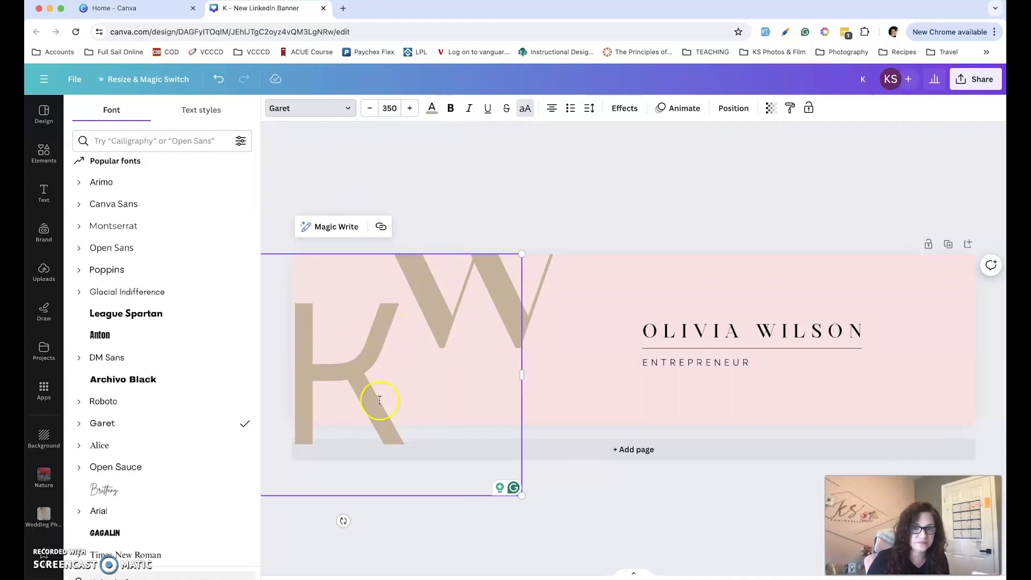
pyautogui.moveTo(521, 494); pyautogui.dragTo(592, 572)
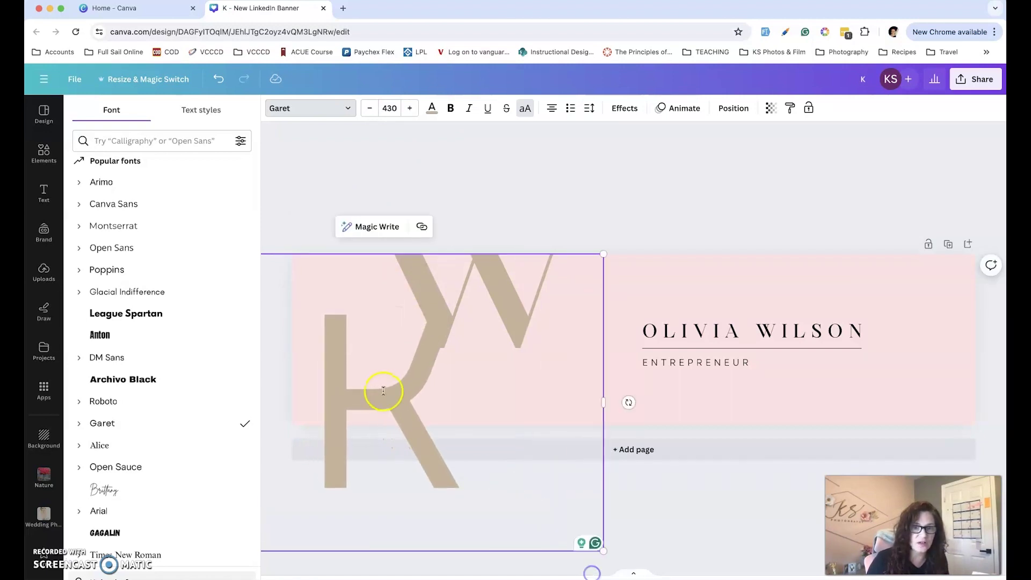
pyautogui.doubleClick(351, 408)
pyautogui.click(250, 409)
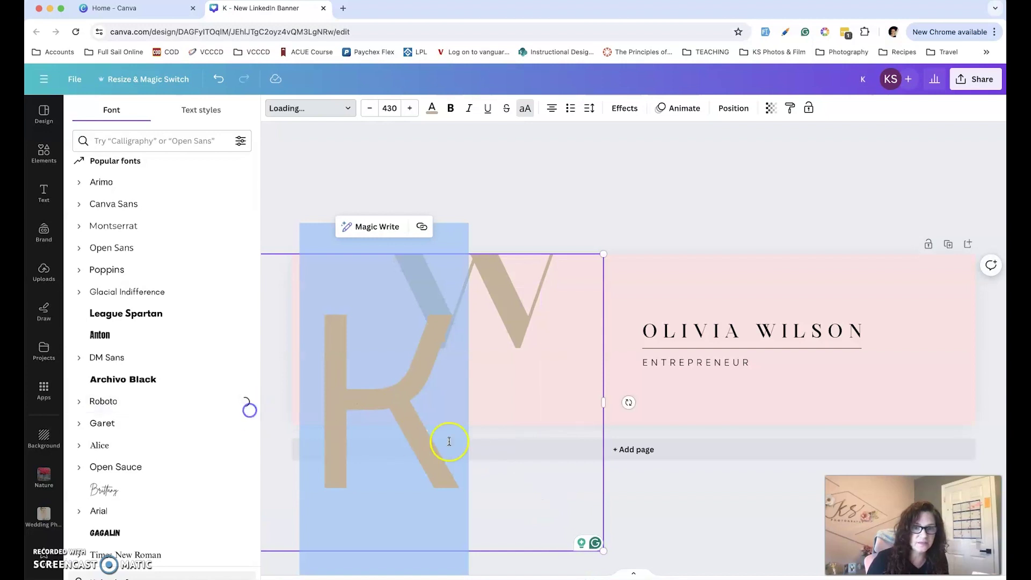
pyautogui.click(433, 168)
pyautogui.click(531, 152)
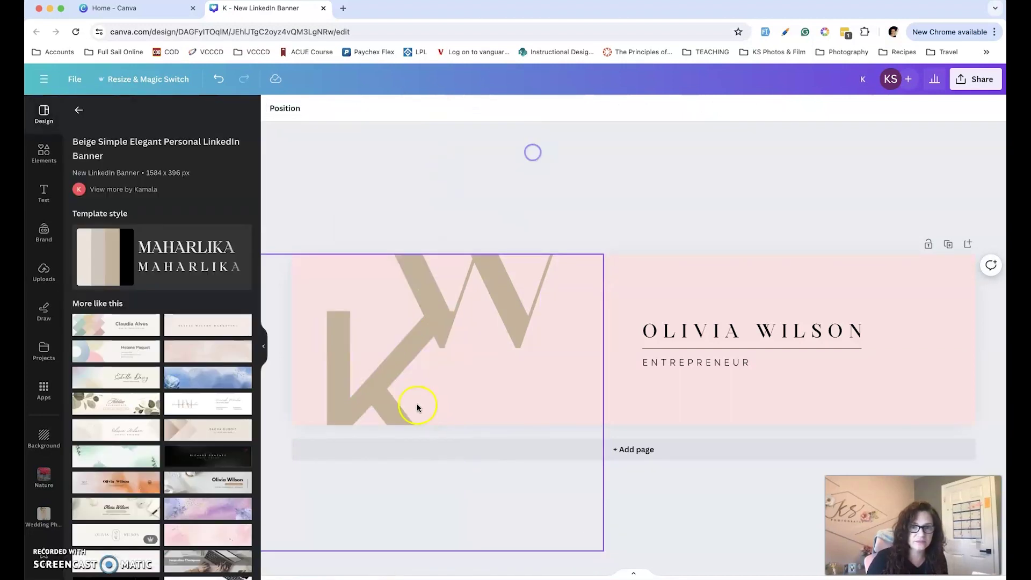
pyautogui.moveTo(392, 379); pyautogui.dragTo(357, 377)
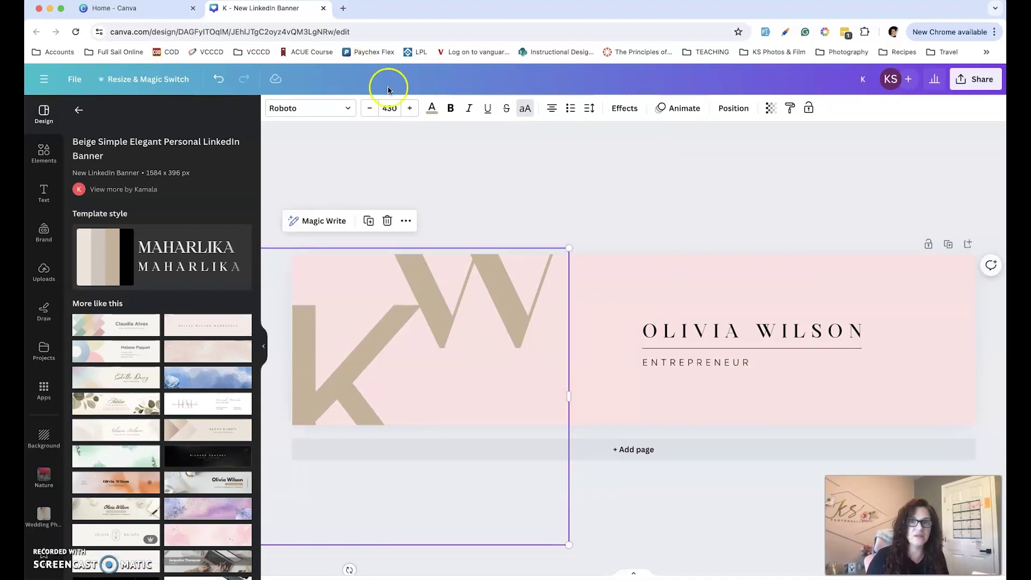
# Colour the K with the dusty-rose mauve swatch from the KS Photography palette
pyautogui.click(432, 108)
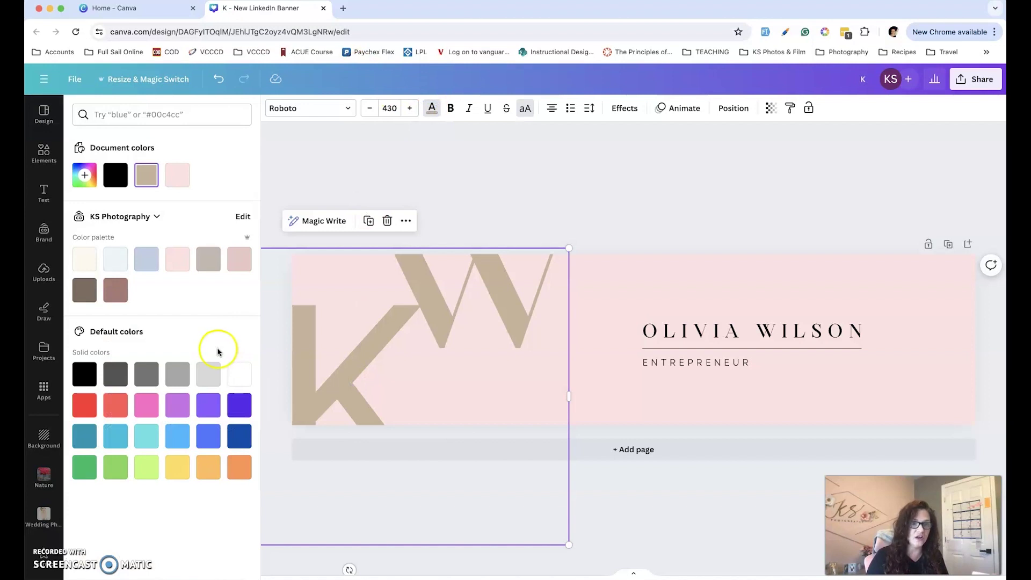
pyautogui.click(115, 290)
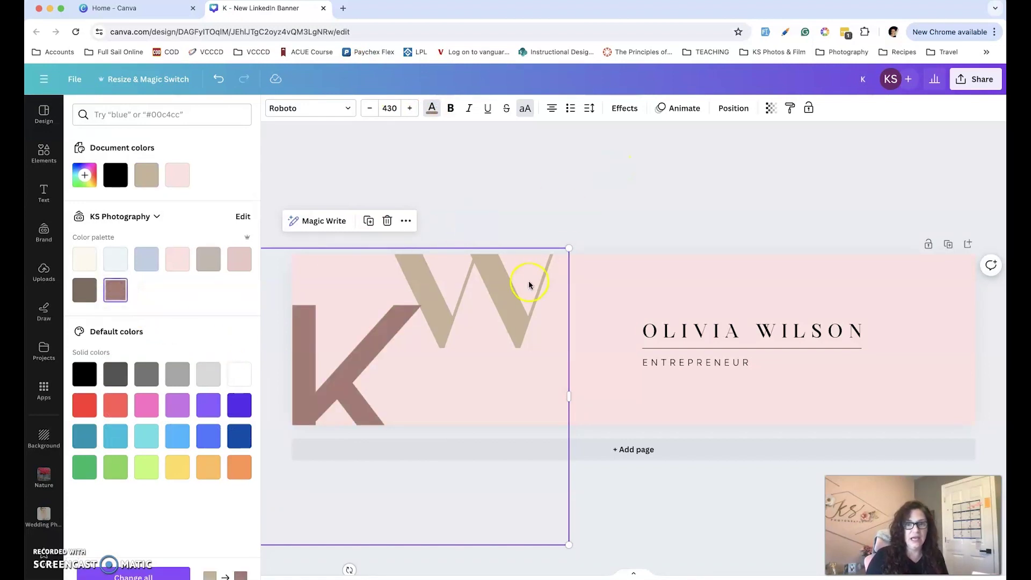
pyautogui.click(508, 296)
pyautogui.press('Escape')
pyautogui.click(552, 231)
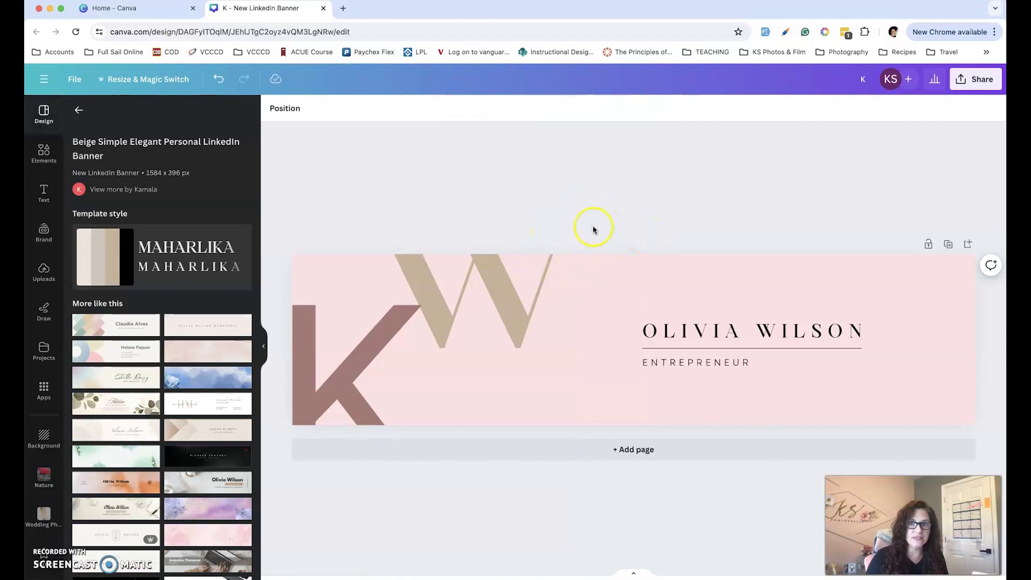
pyautogui.click(581, 267)
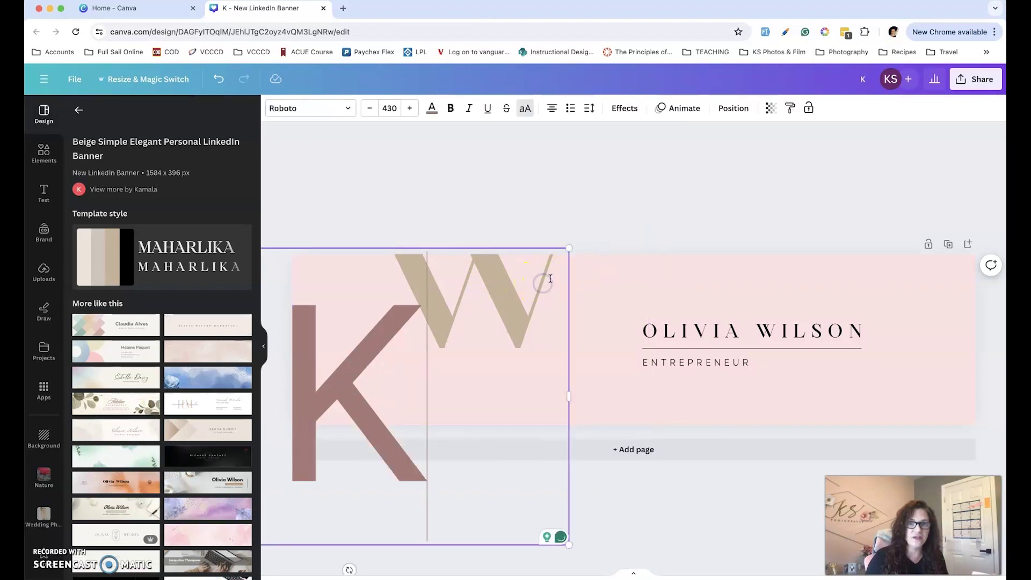
# Replace the W with the letter S to form the KS monogram
pyautogui.click(627, 235)
pyautogui.click(622, 273)
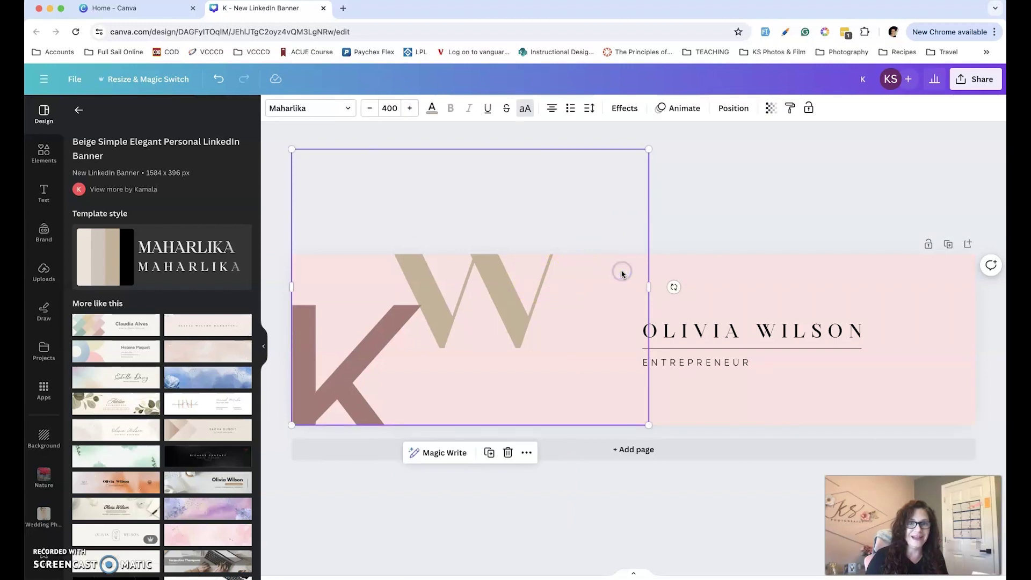
pyautogui.doubleClick(622, 272)
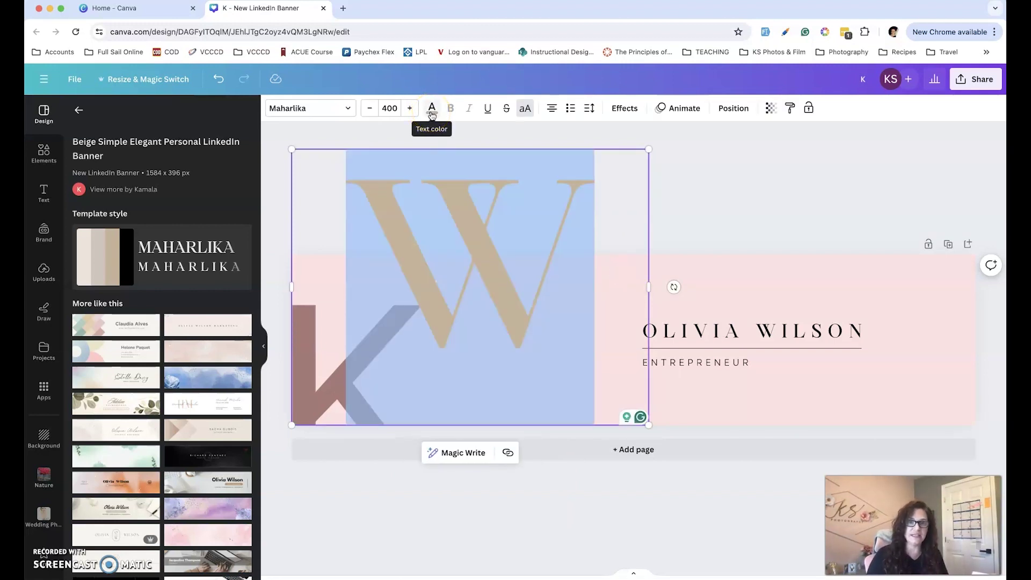
pyautogui.write('S')
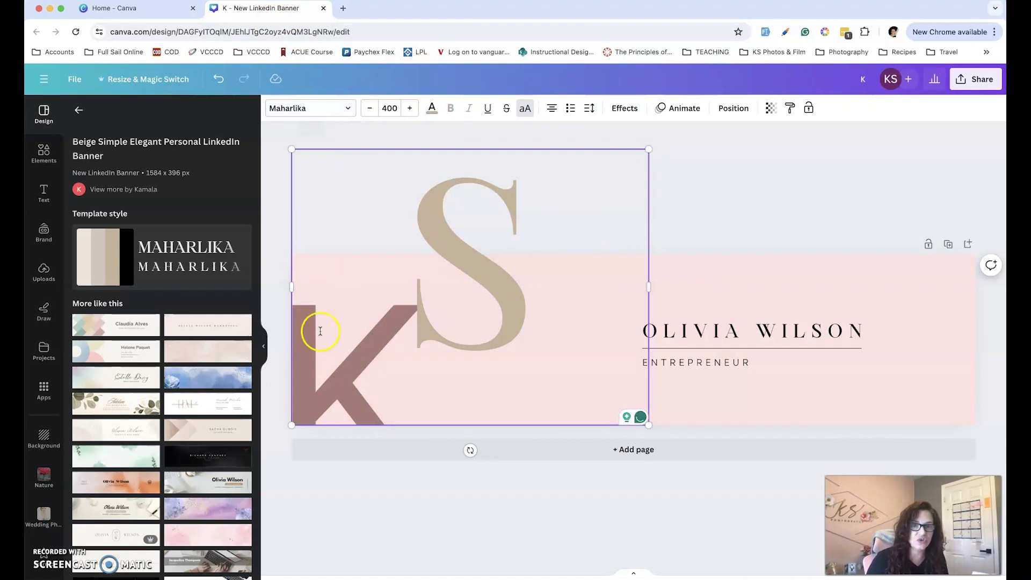
pyautogui.click(291, 475)
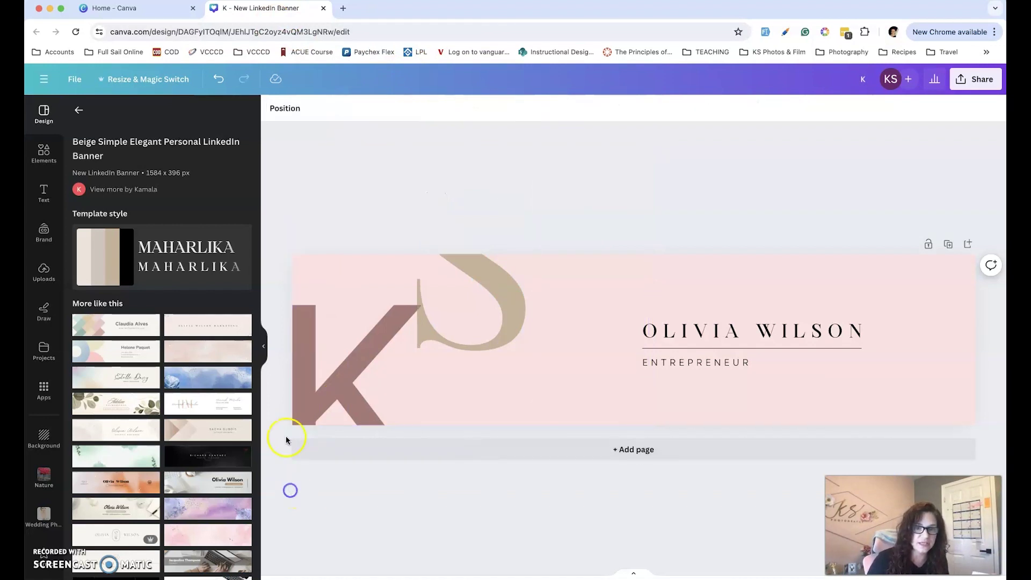
pyautogui.click(306, 400)
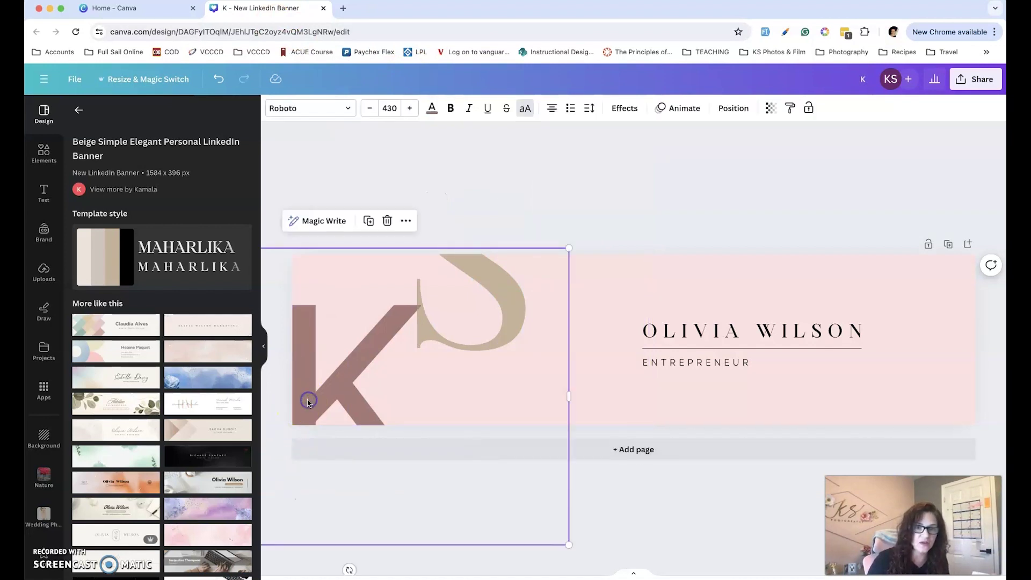
pyautogui.click(576, 186)
pyautogui.moveTo(591, 242); pyautogui.dragTo(467, 262)
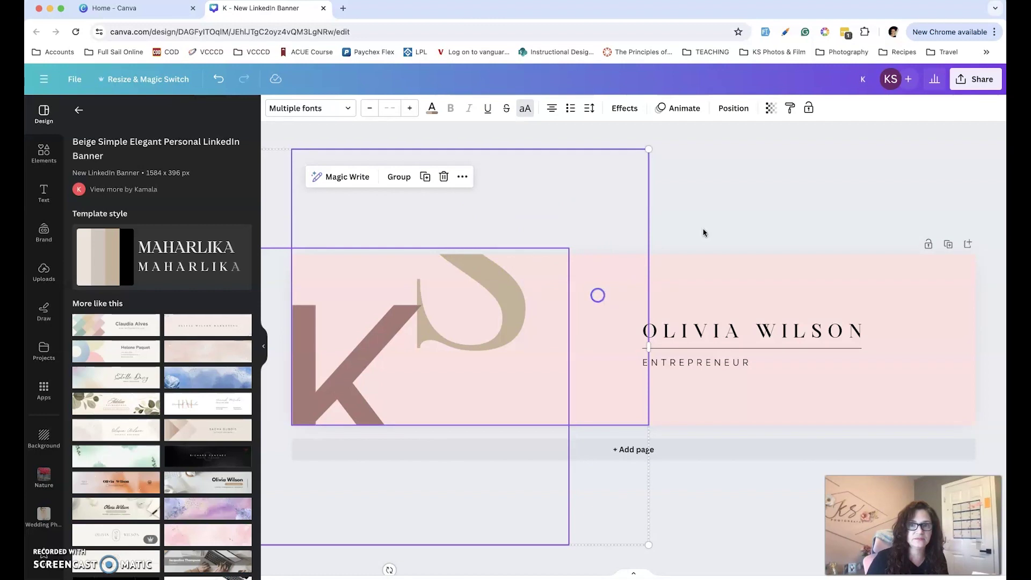
# Set the S in Roboto and colour it the same mauve as the K
pyautogui.click(626, 259)
pyautogui.doubleClick(583, 280)
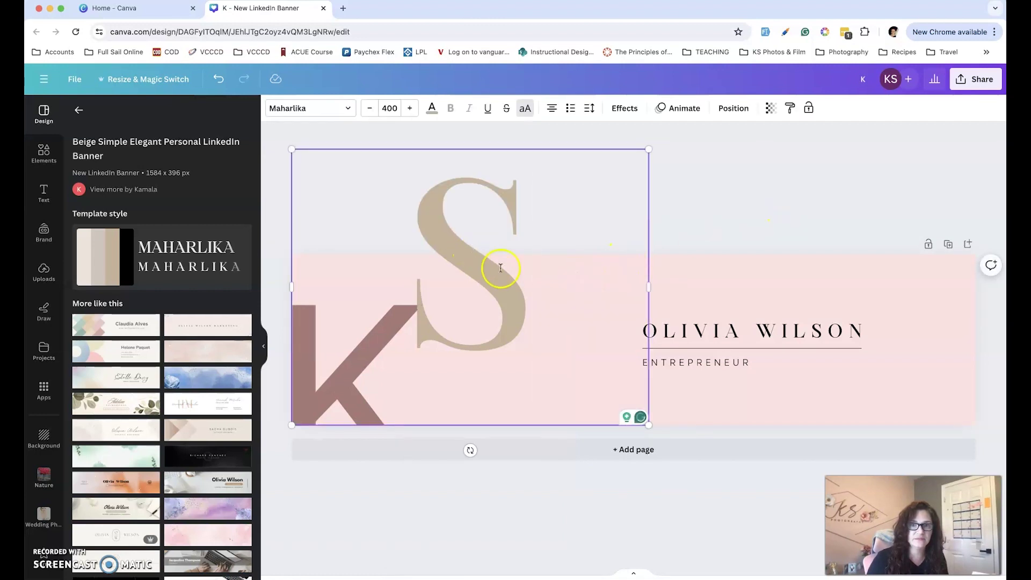
pyautogui.moveTo(534, 292); pyautogui.dragTo(368, 295)
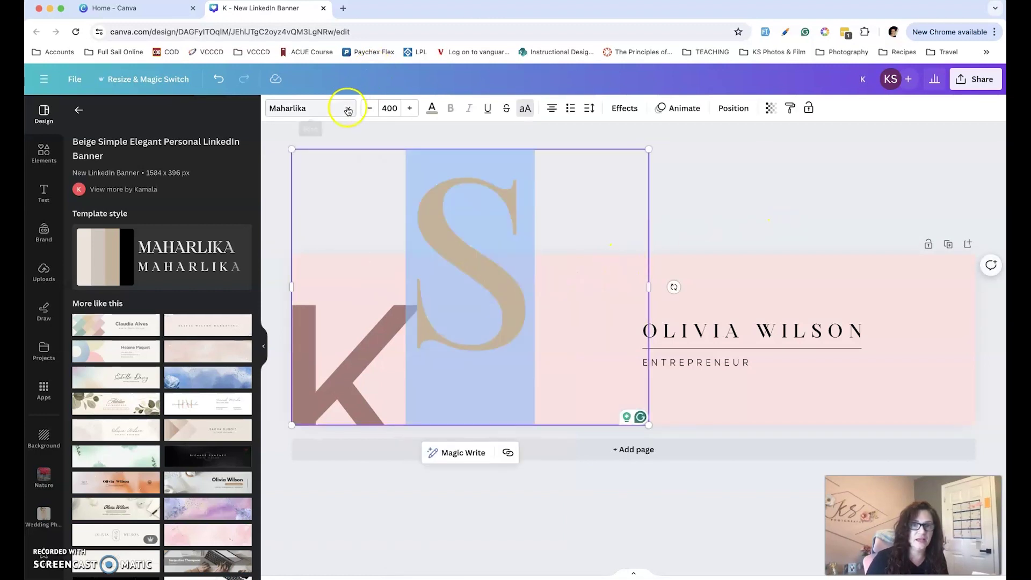
pyautogui.click(347, 108)
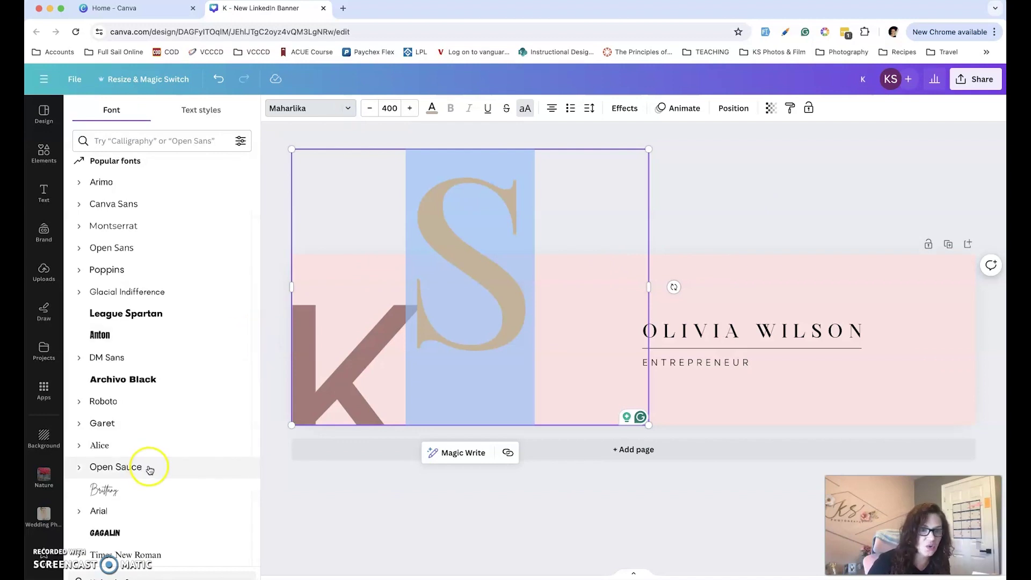
pyautogui.scroll(10, 150, 470)
pyautogui.scroll(2, 150, 470)
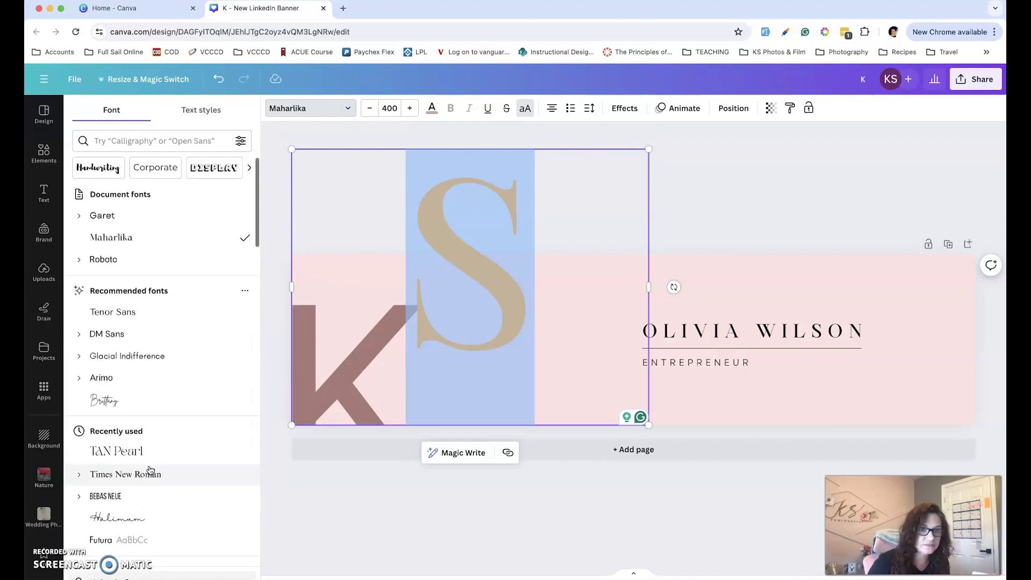
pyautogui.click(104, 262)
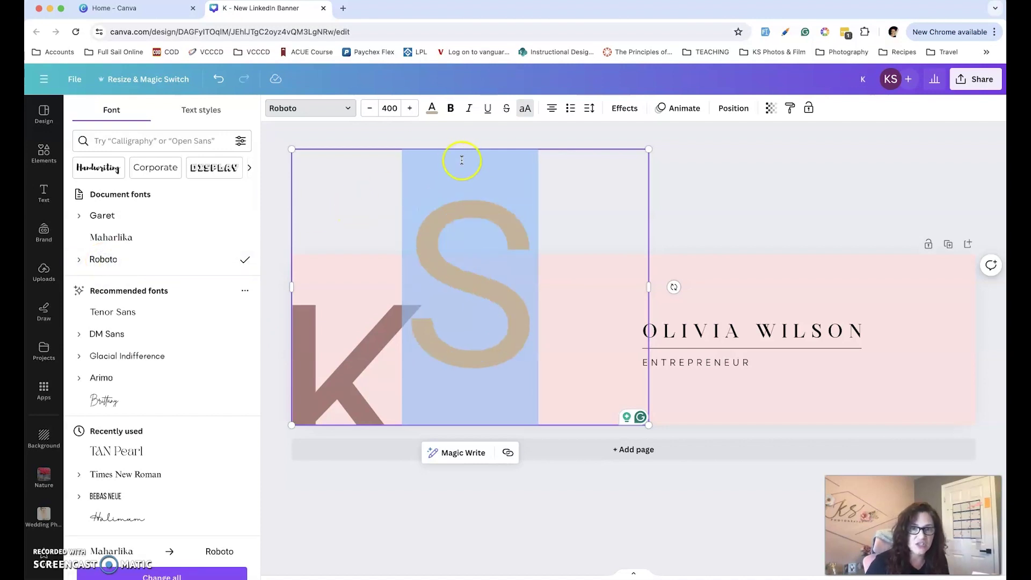
pyautogui.click(433, 109)
pyautogui.click(116, 290)
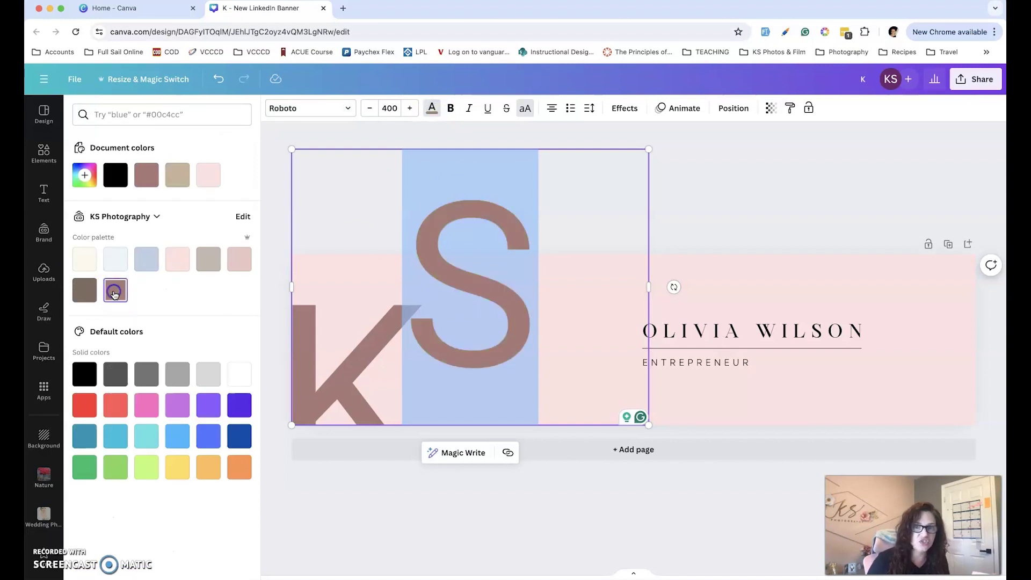
pyautogui.click(713, 197)
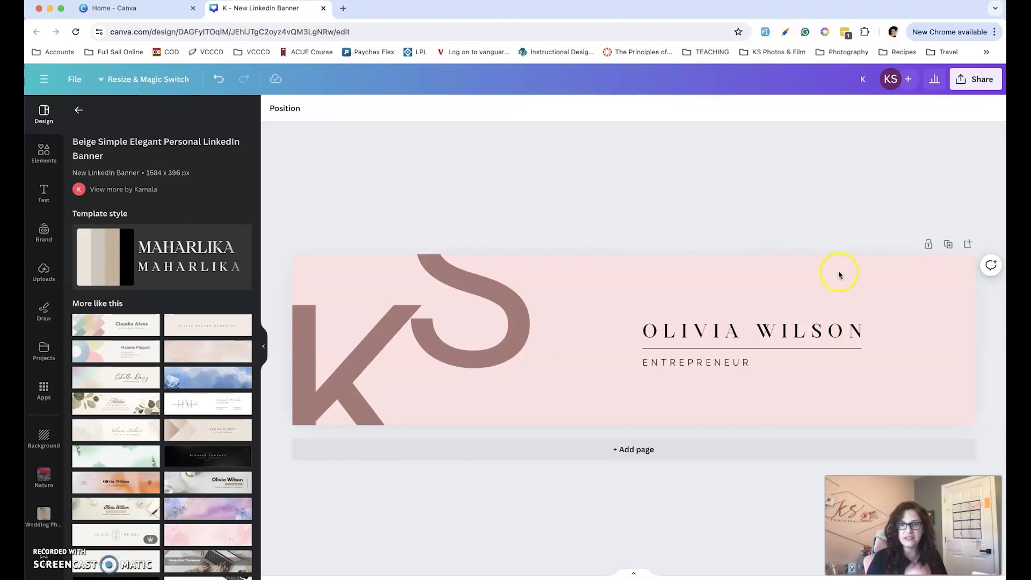
# Replace the template's placeholder name with the owner's full name
pyautogui.click(702, 341)
pyautogui.click(705, 332)
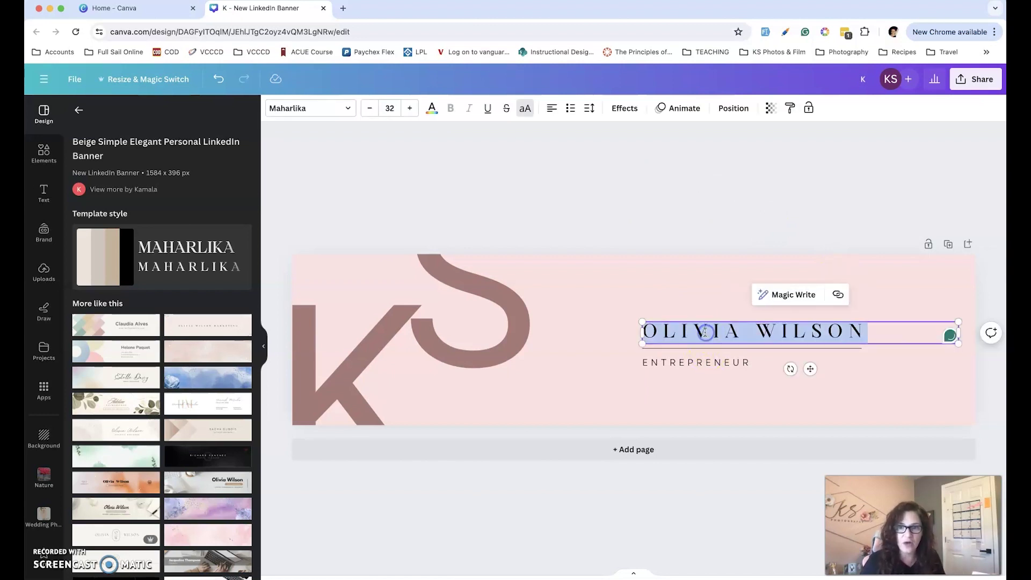
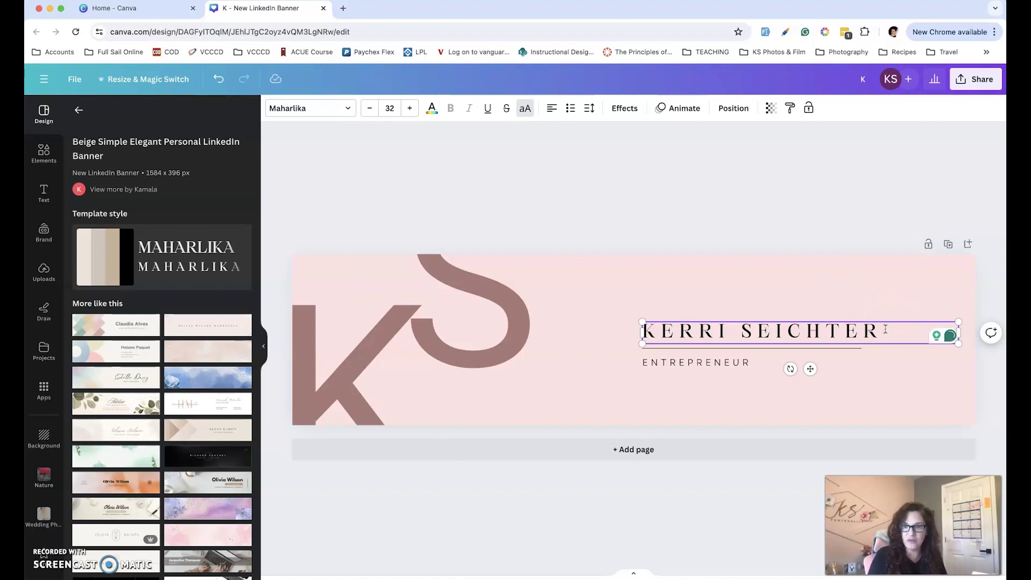
# Change the title ENTREPRENEUR to PROFESSOR and set it in Roboto
pyautogui.doubleClick(699, 363)
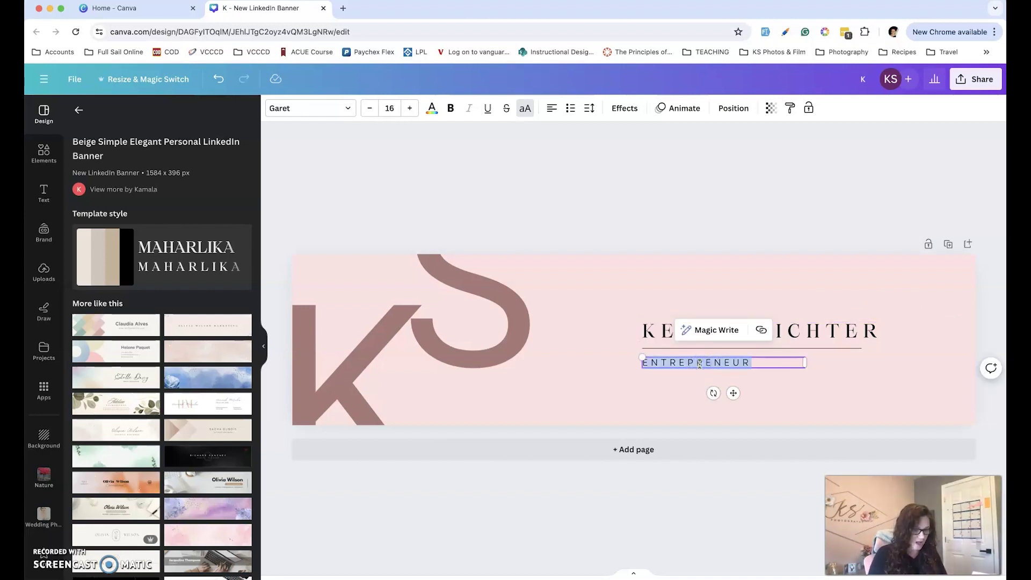
pyautogui.write('PROFESSOR')
pyautogui.click(725, 363)
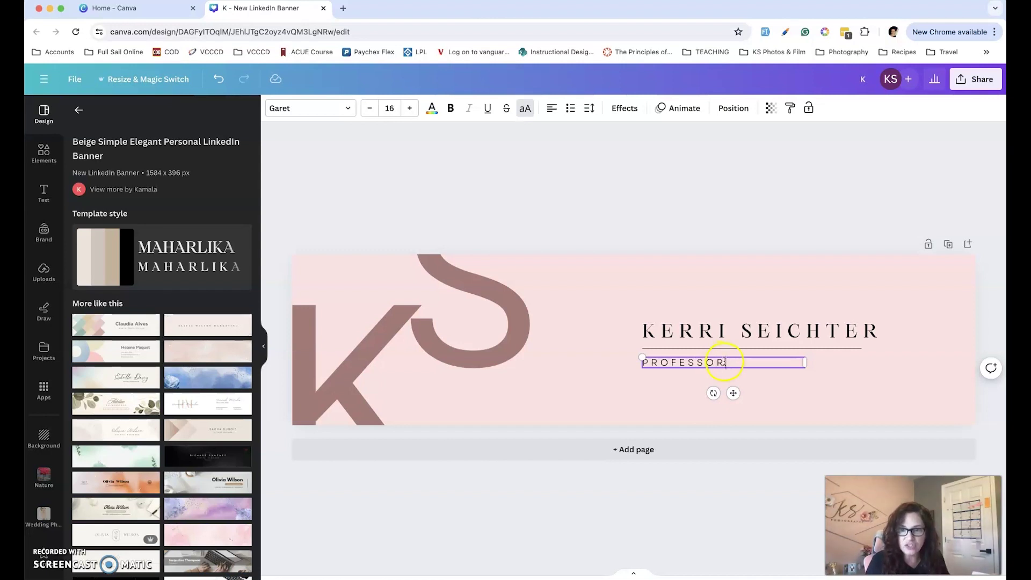
pyautogui.doubleClick(650, 361)
pyautogui.click(721, 363)
pyautogui.moveTo(721, 364); pyautogui.dragTo(643, 364)
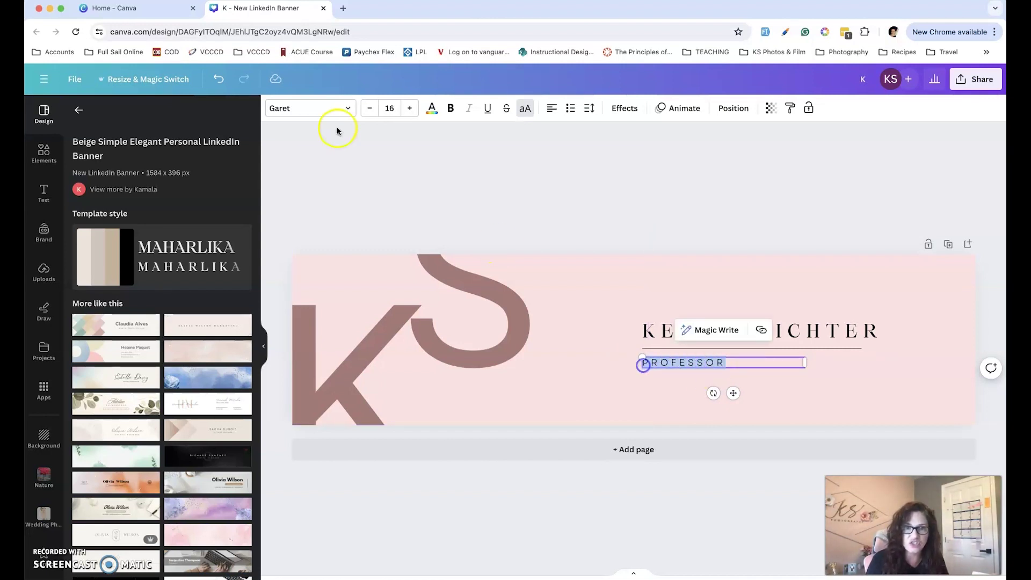
pyautogui.click(345, 108)
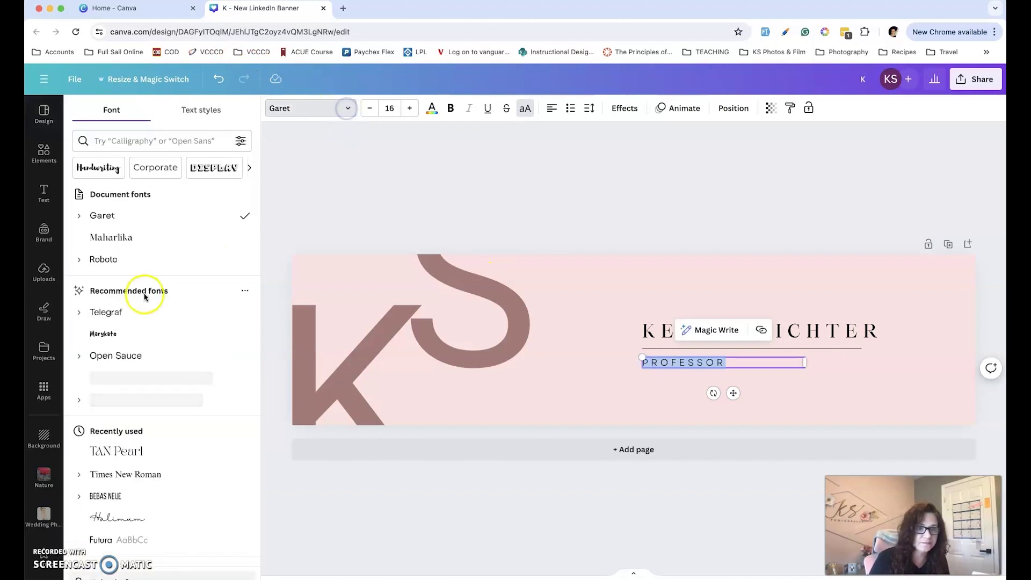
pyautogui.click(113, 260)
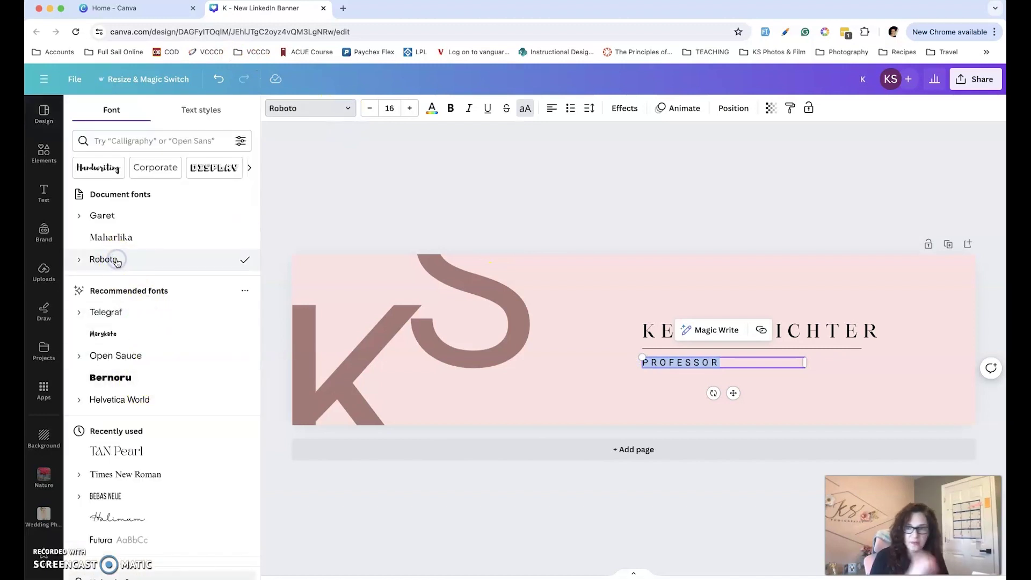
pyautogui.click(571, 194)
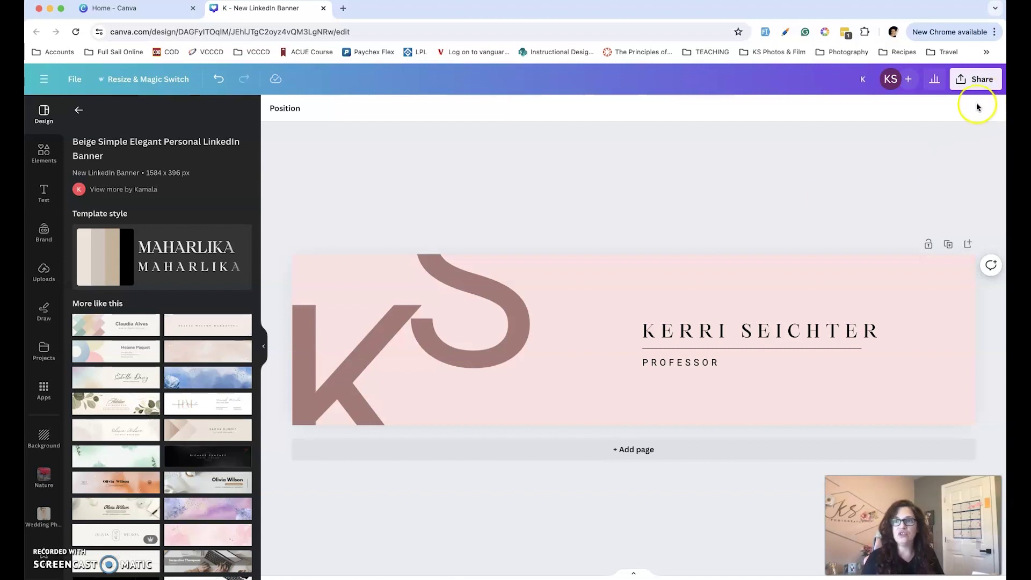
# Download the 1584 × 396 banner as a PNG file, K.png
pyautogui.click(982, 79)
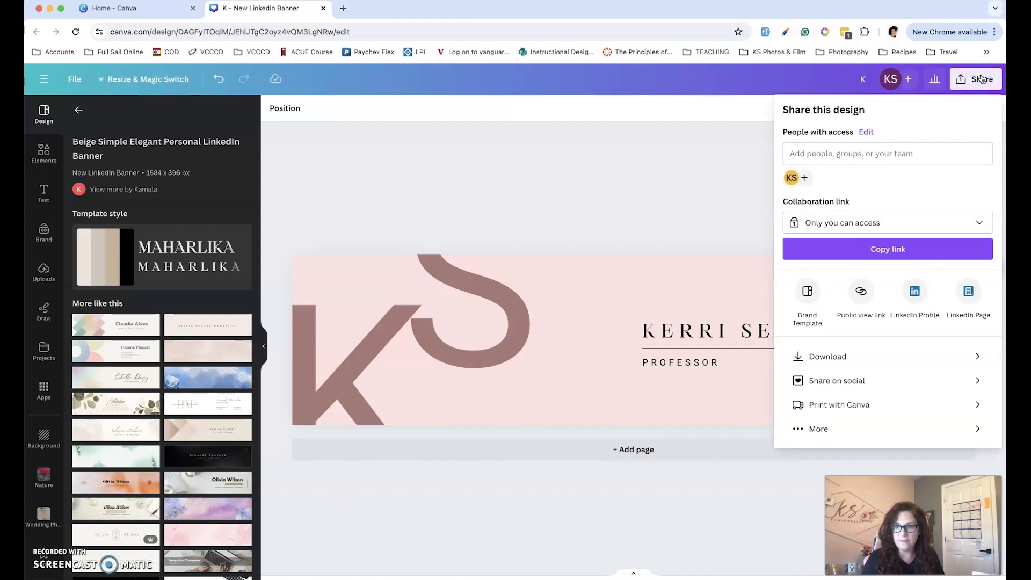
pyautogui.click(828, 359)
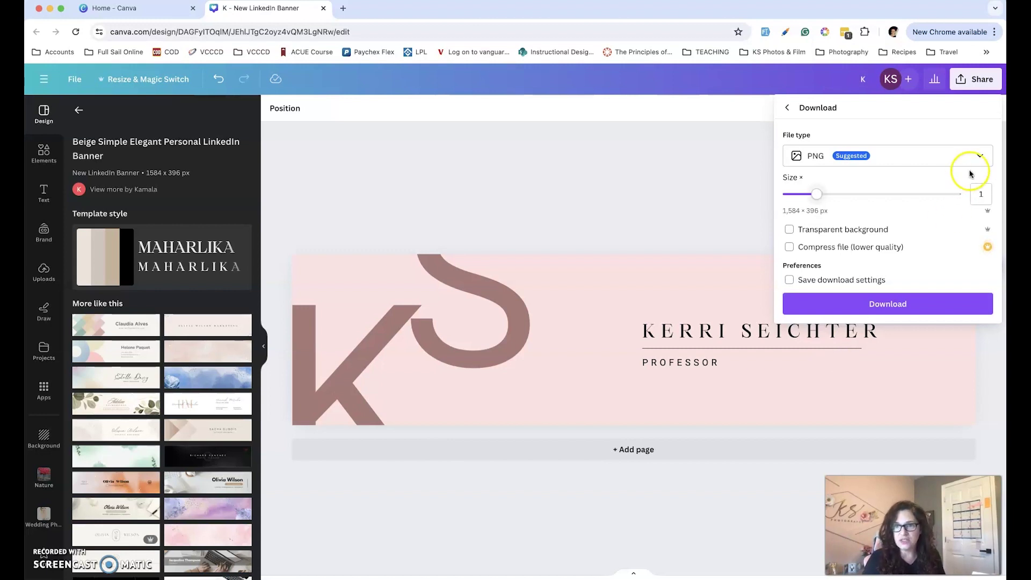
pyautogui.click(979, 157)
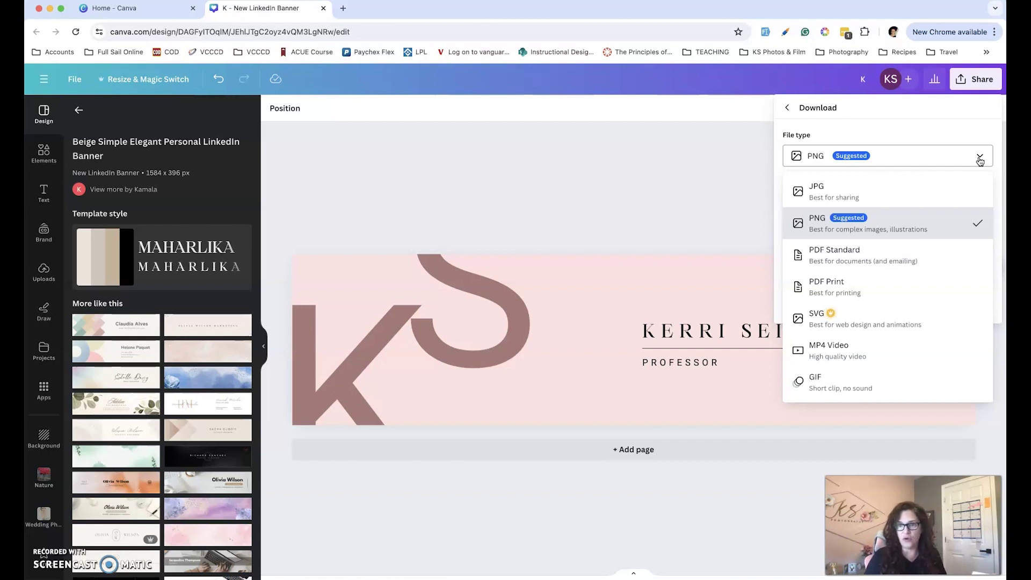
pyautogui.click(832, 222)
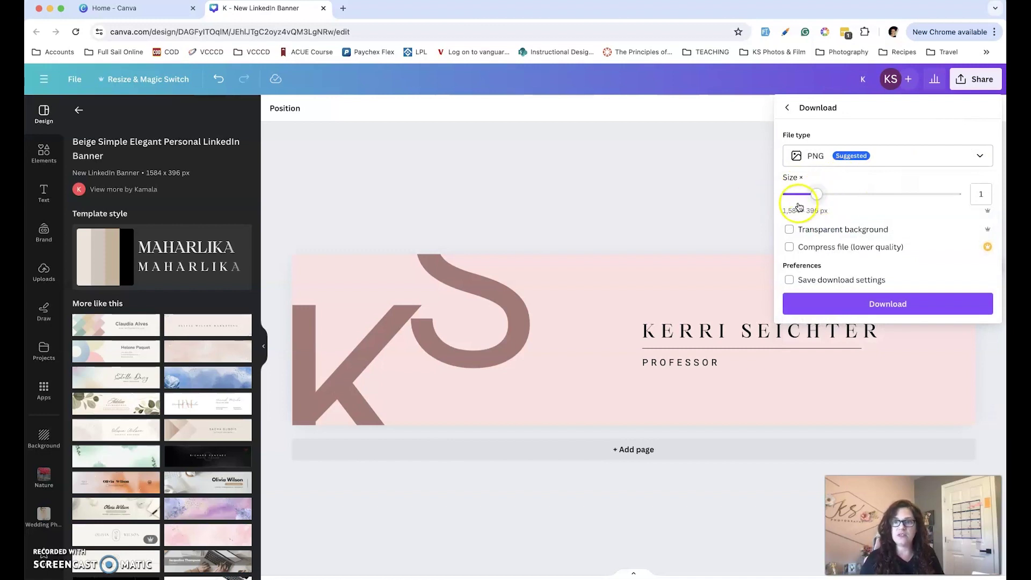
pyautogui.click(881, 302)
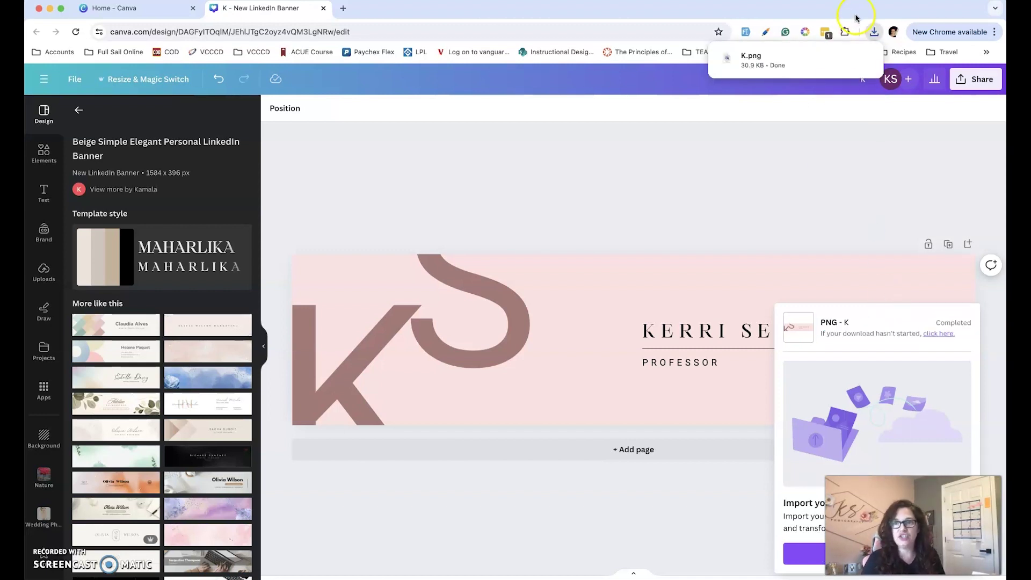
# Open the downloaded K.png banner in Preview and move its window lower on screen
pyautogui.click(741, 58)
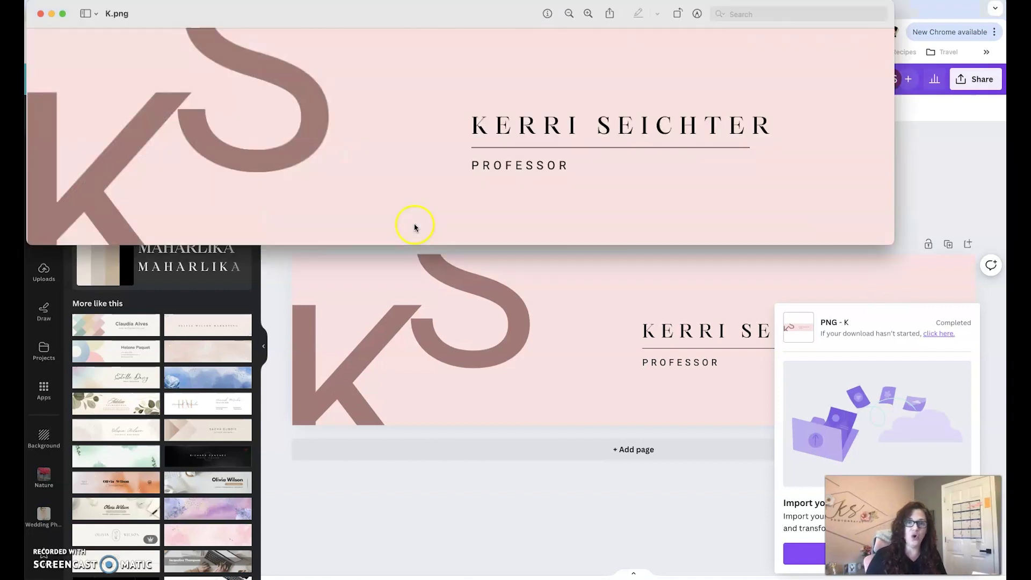
pyautogui.moveTo(476, 24); pyautogui.dragTo(510, 134)
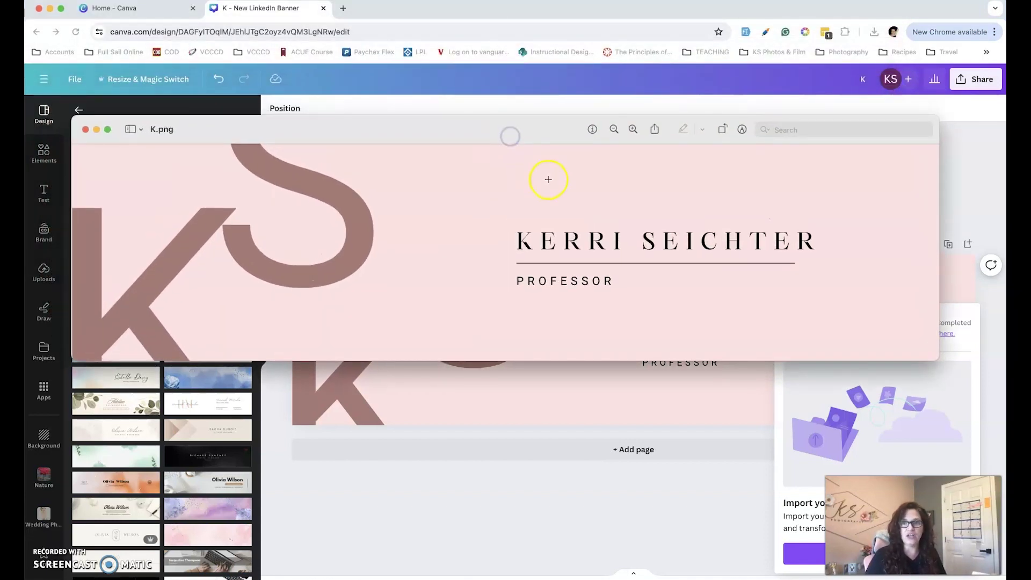